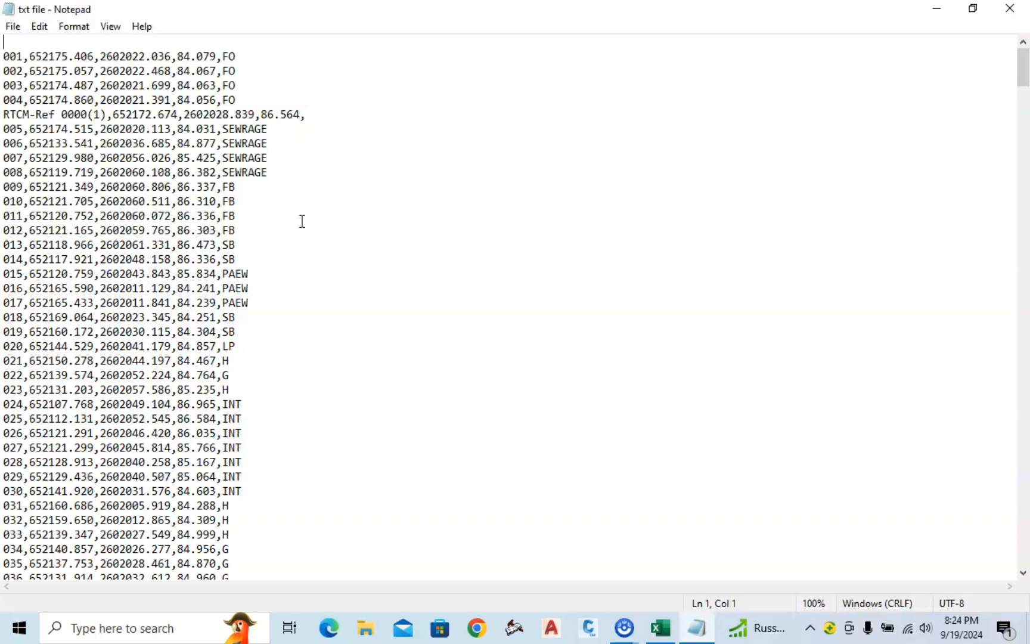
# Copy all the survey point text from Notepad, switch to Excel and paste it starting in cell I1 of Sheet1.
pyautogui.hotkey('ctrl', 'a')
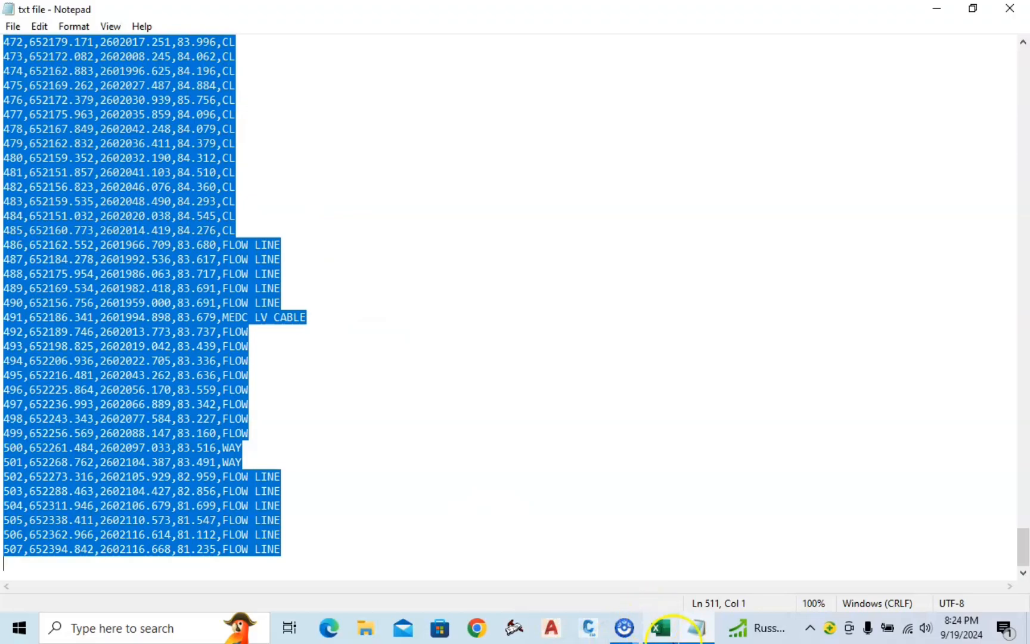
pyautogui.click(661, 629)
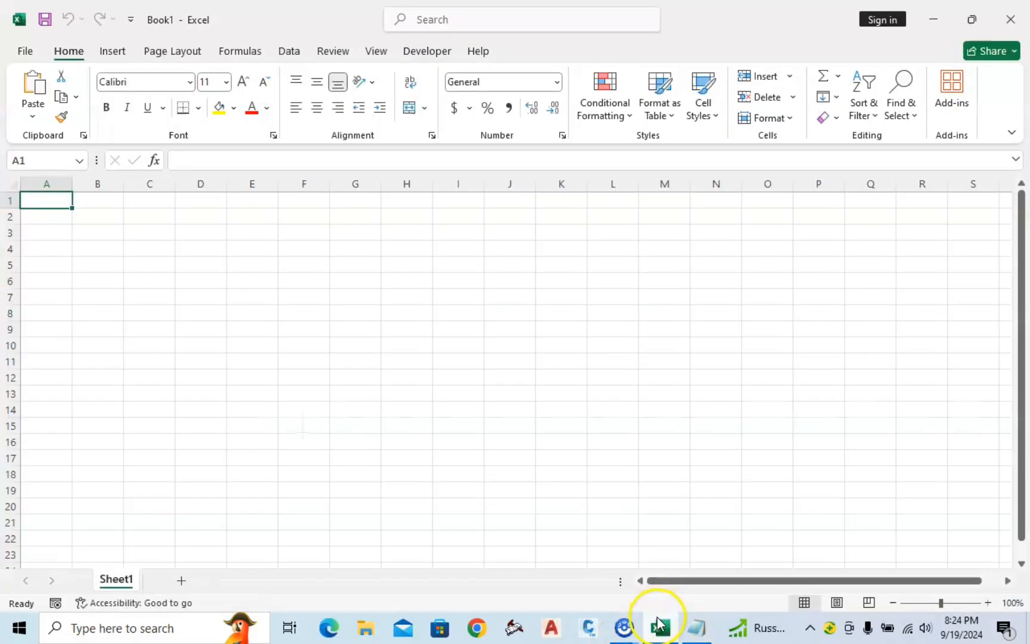
pyautogui.click(456, 204)
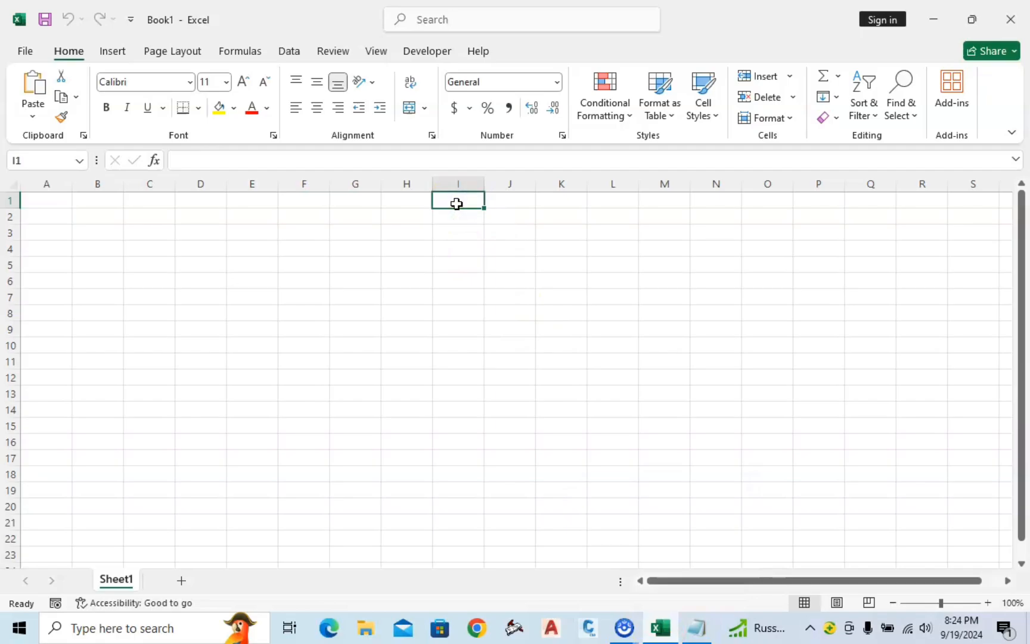
pyautogui.hotkey('ctrl', 'v')
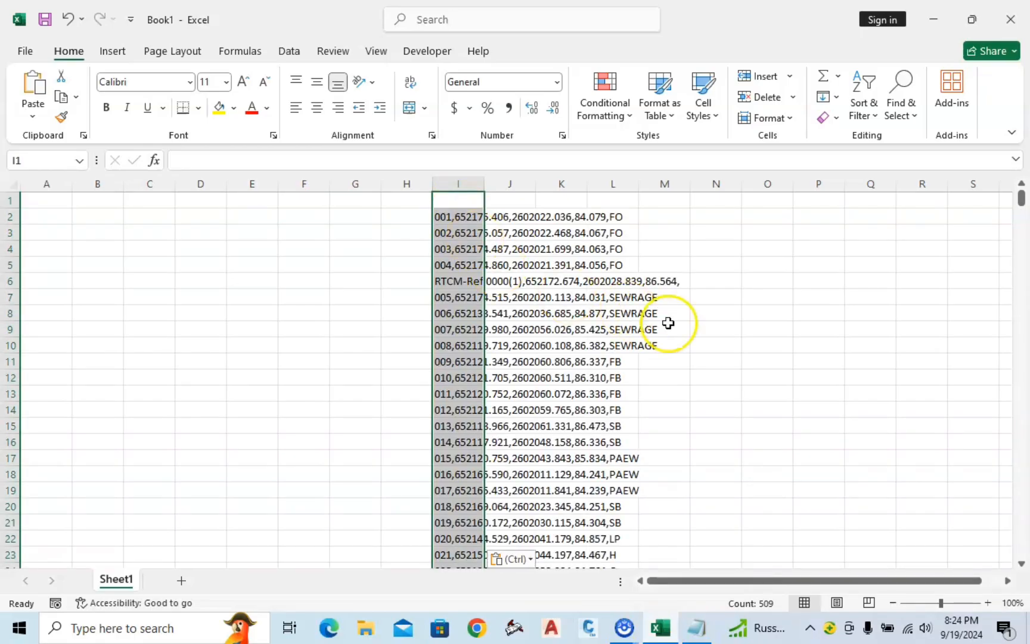
pyautogui.click(715, 346)
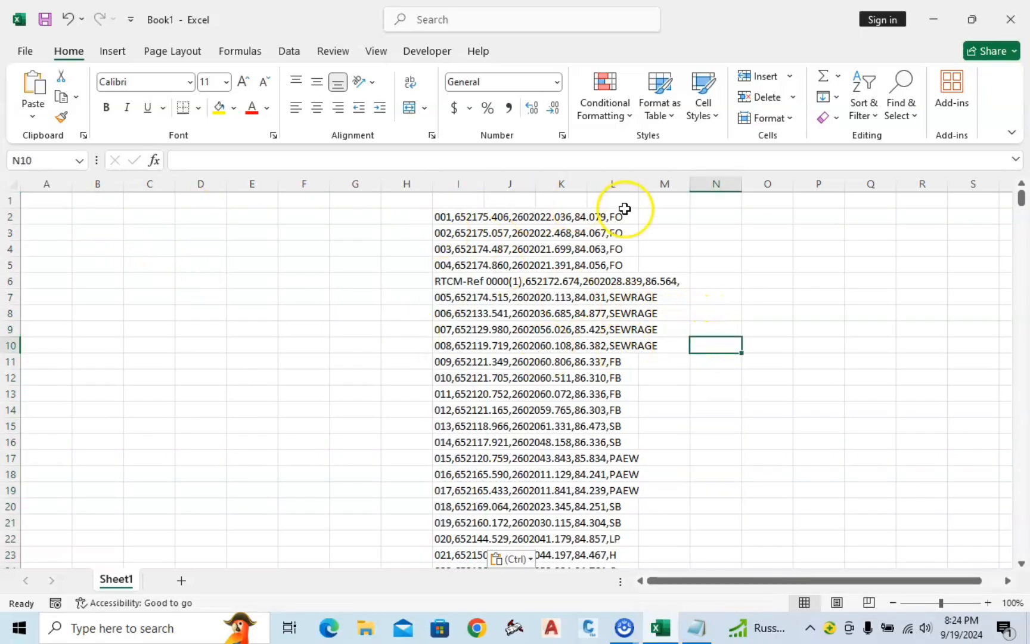
# Delete the blank first row and the RTCM-Ref 0000(1) row from the pasted point data.
pyautogui.click(12, 201)
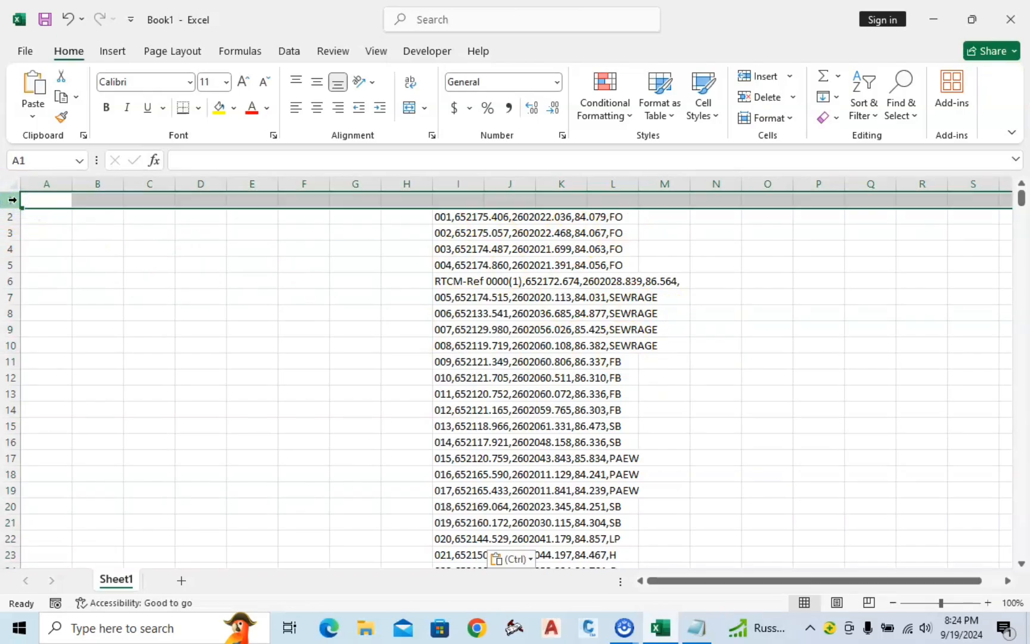
pyautogui.rightClick(12, 200)
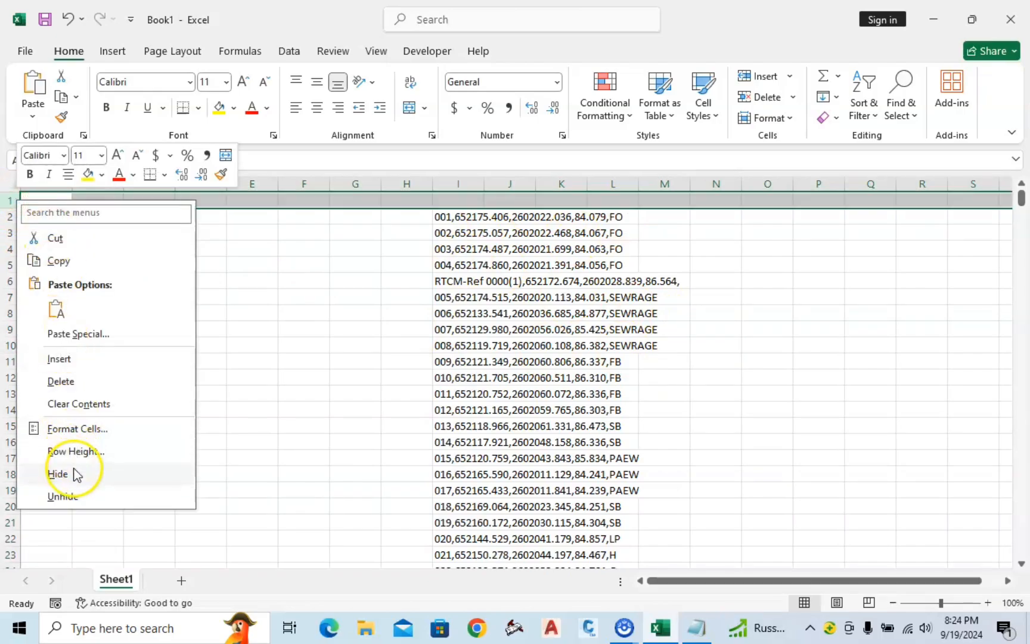
pyautogui.click(72, 382)
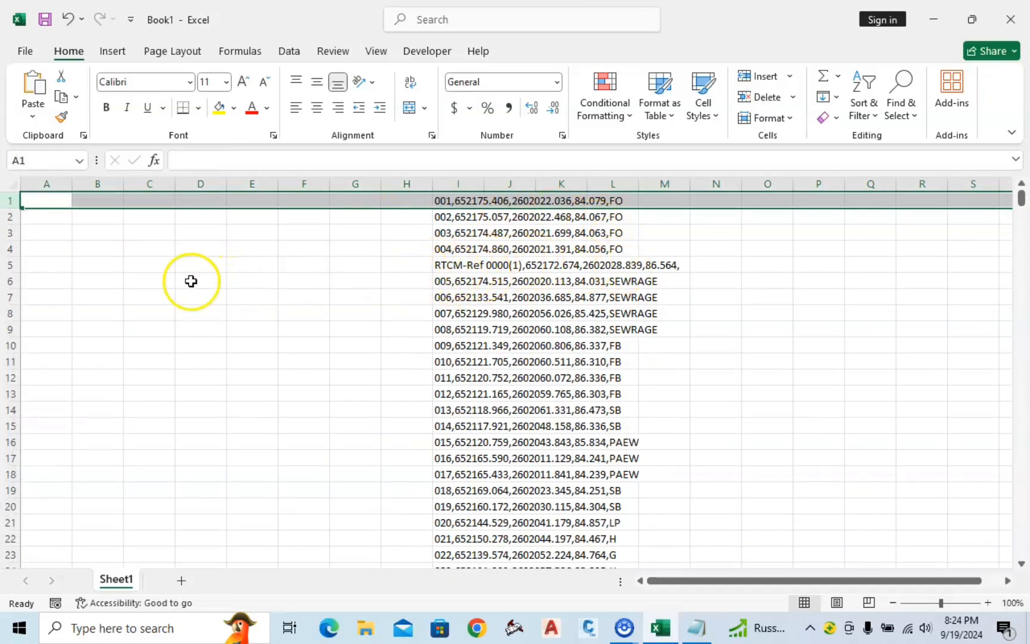
pyautogui.click(10, 265)
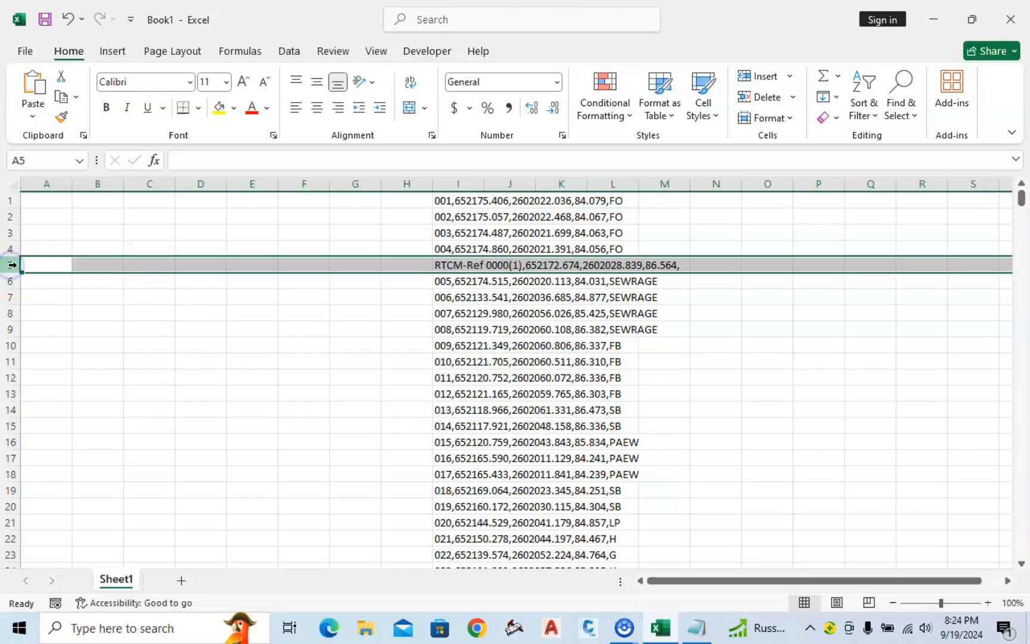
pyautogui.rightClick(11, 265)
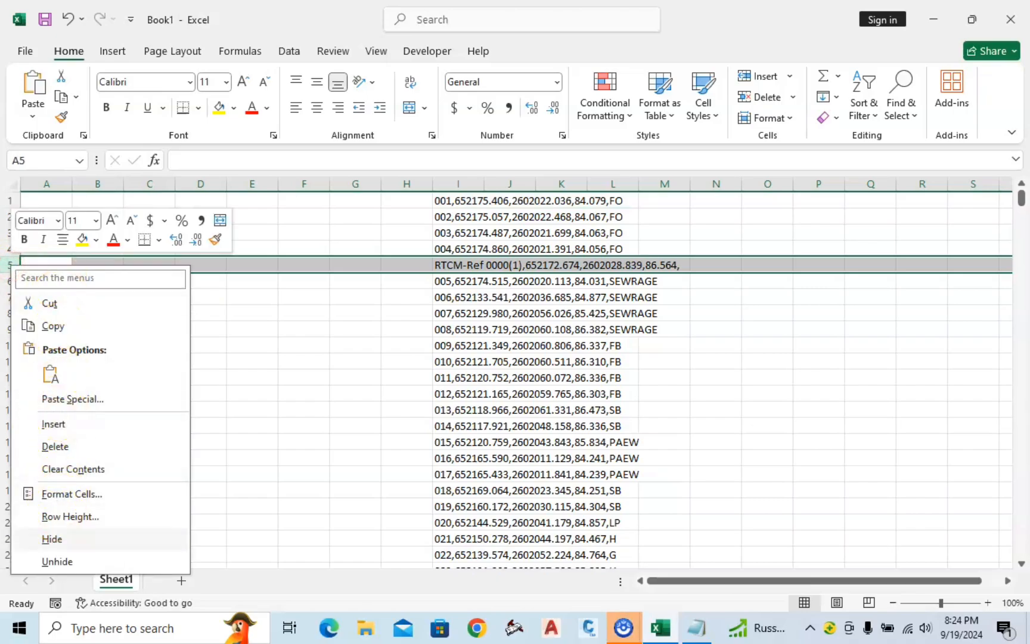
pyautogui.click(56, 446)
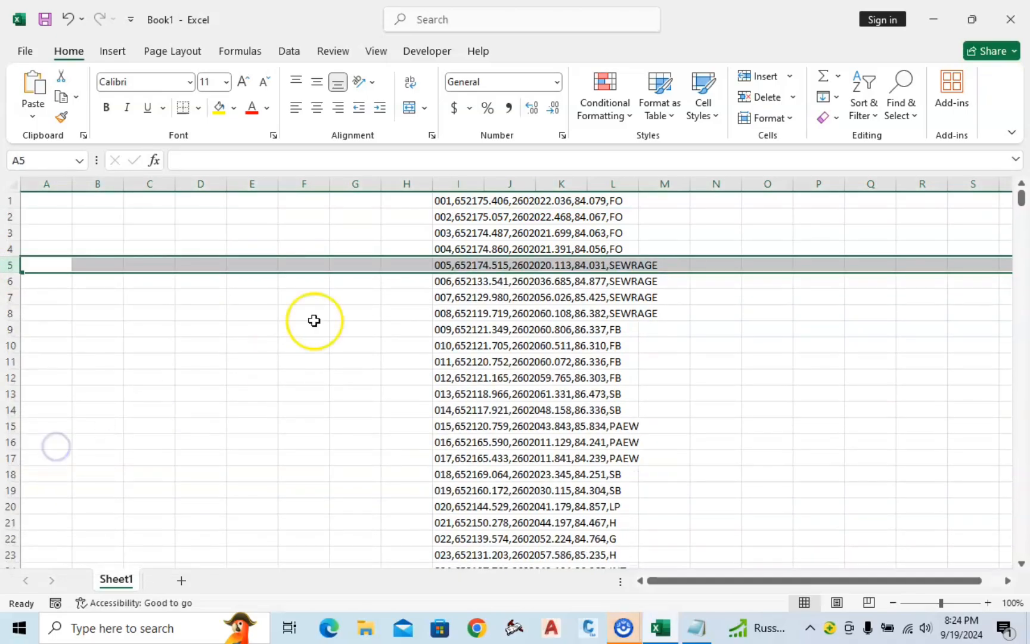
pyautogui.click(728, 376)
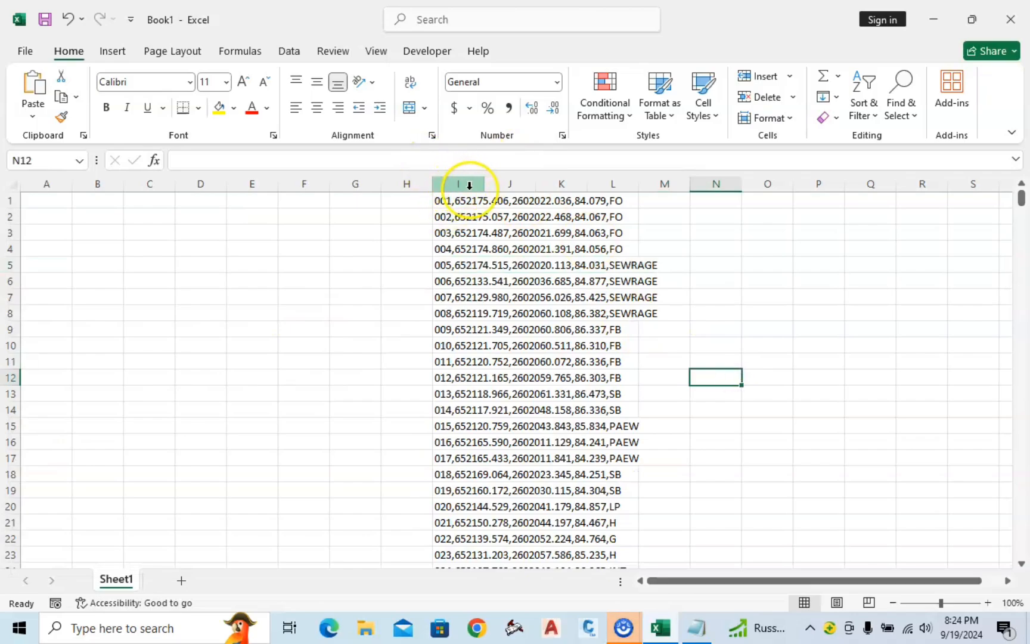
# Split column I with Text to Columns, using tab, semicolon, comma, space and "=" as delimiters, treating consecutive delimiters as one, in General format.
pyautogui.click(466, 181)
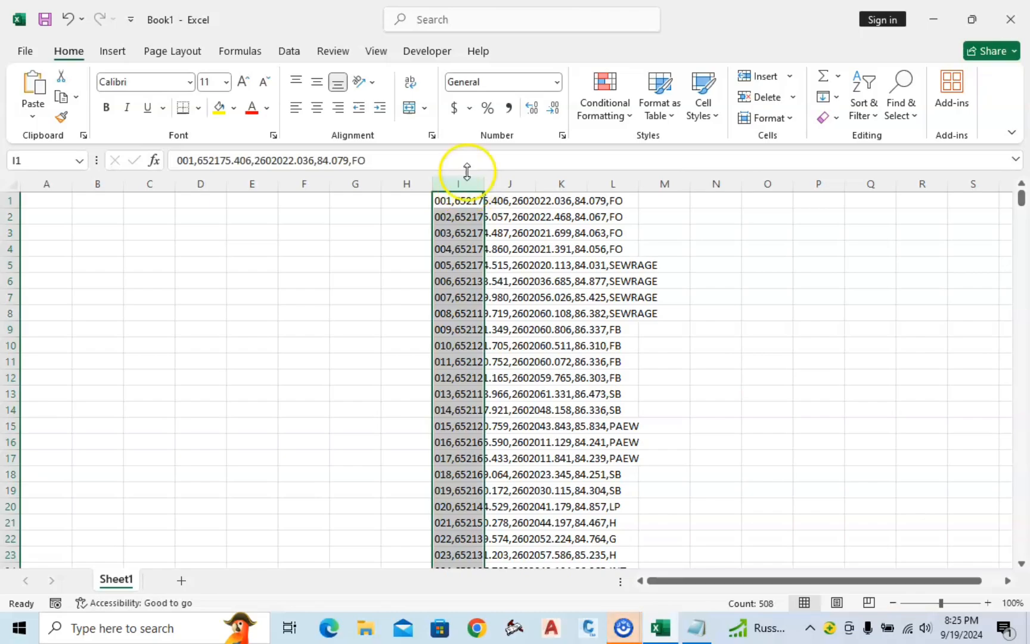
pyautogui.click(289, 52)
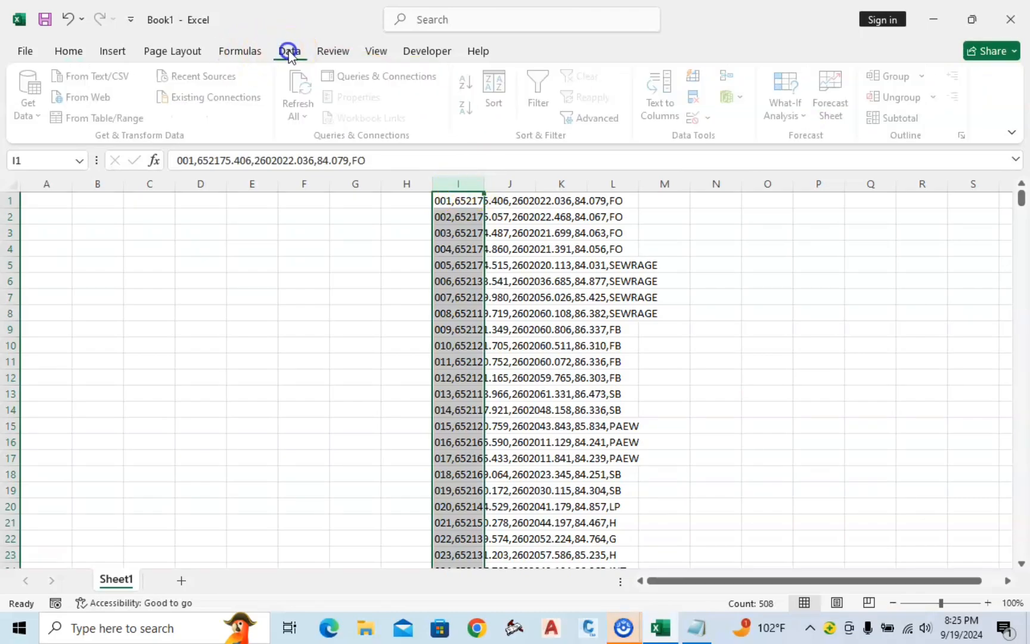
pyautogui.click(669, 113)
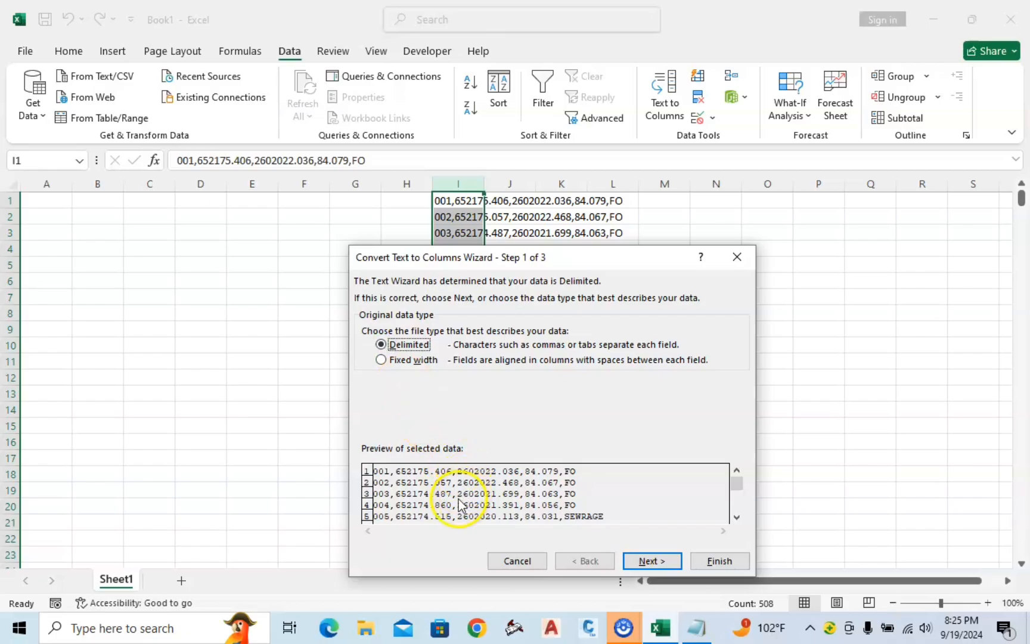
pyautogui.click(652, 561)
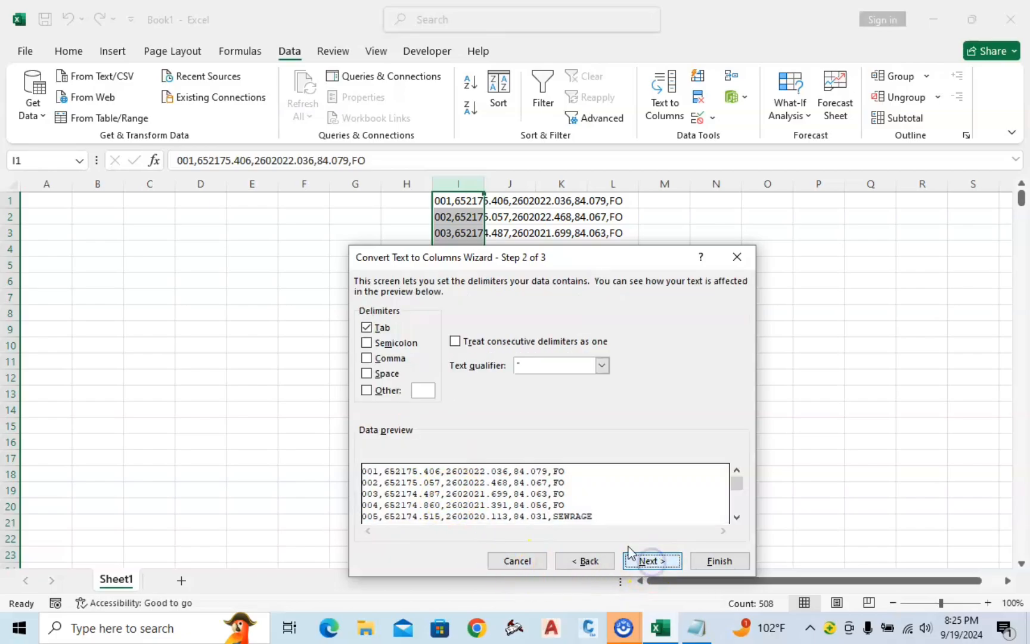
pyautogui.click(366, 358)
pyautogui.click(368, 374)
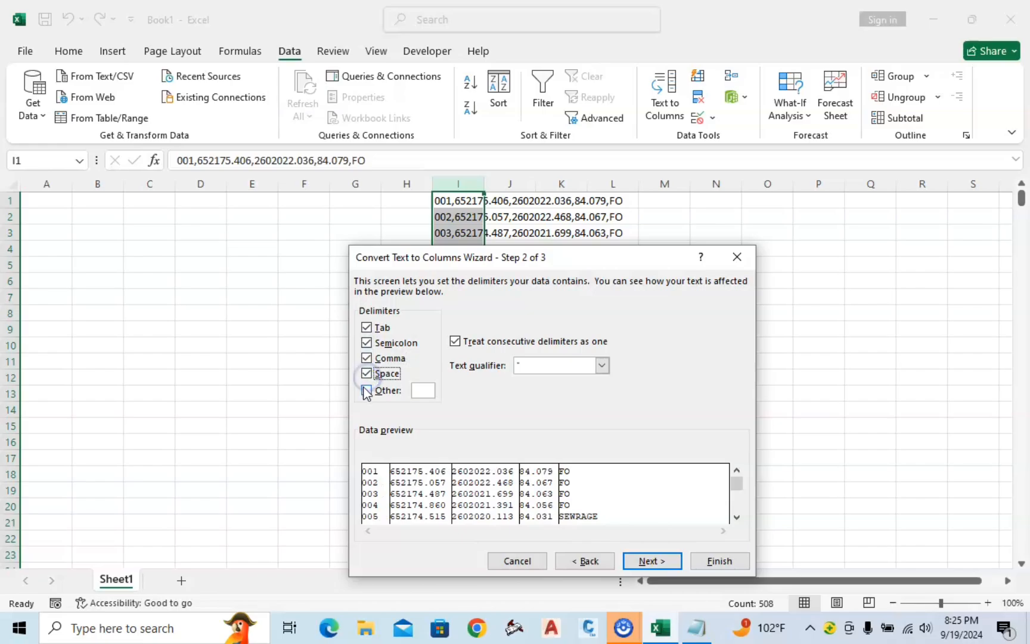
pyautogui.click(367, 391)
pyautogui.click(418, 389)
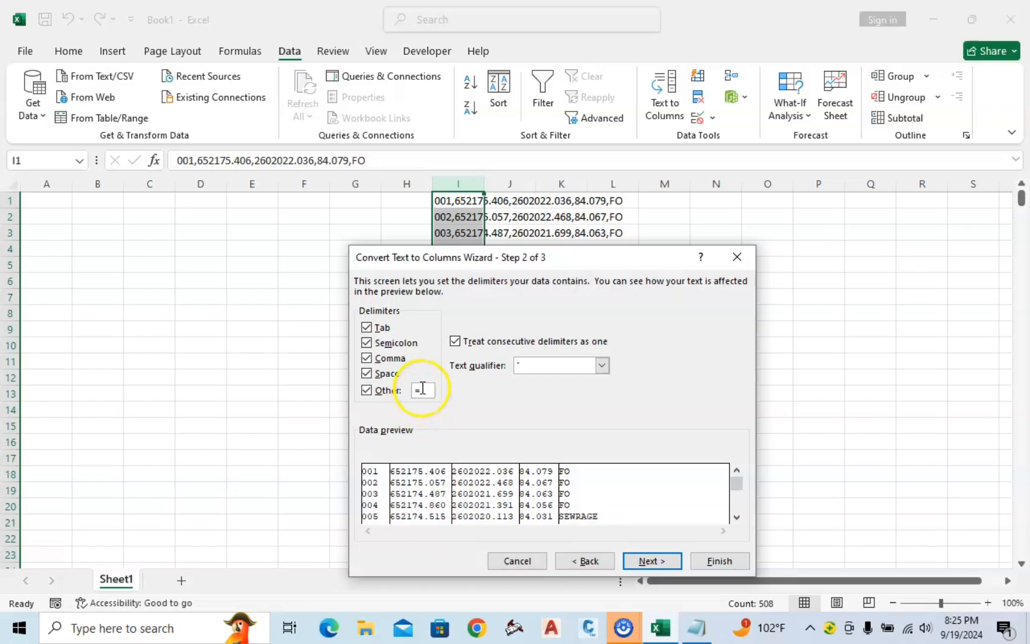
pyautogui.click(651, 561)
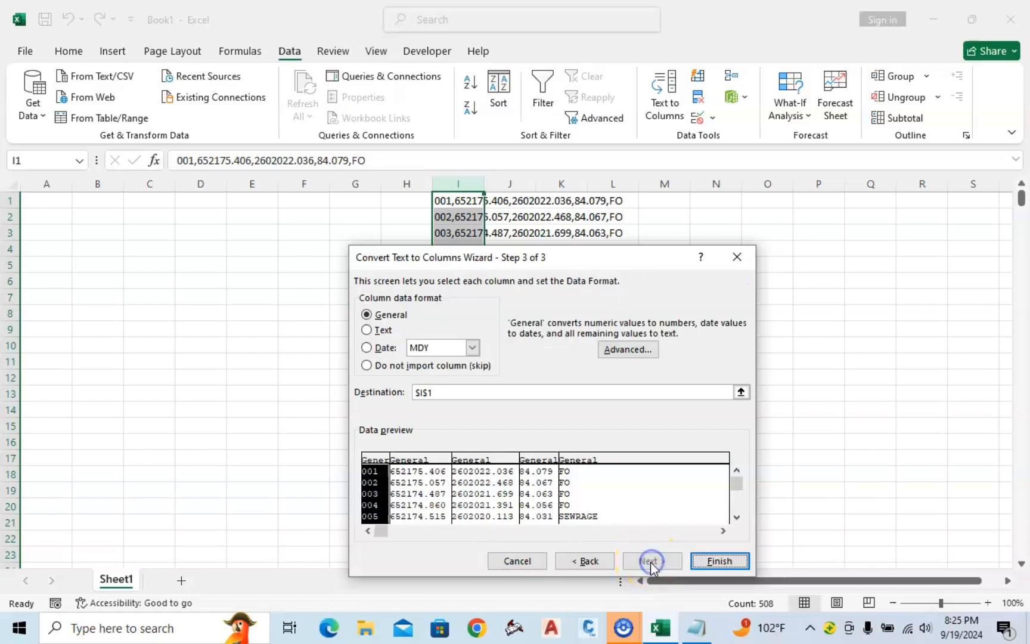
pyautogui.click(710, 571)
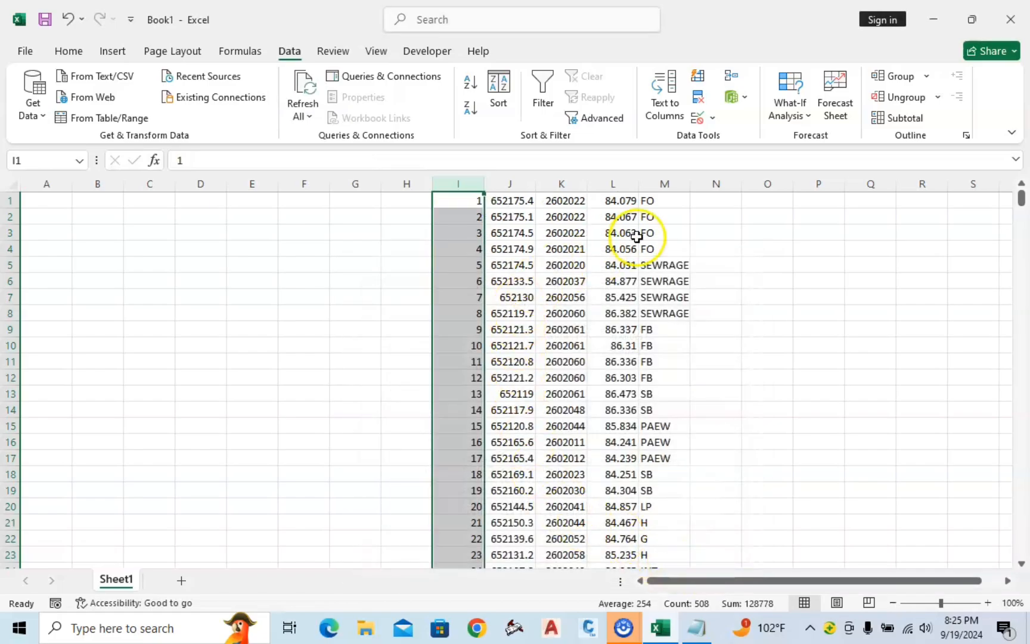
# Autofit the width of column J and copy the point numbers from column I into column A.
pyautogui.doubleClick(530, 182)
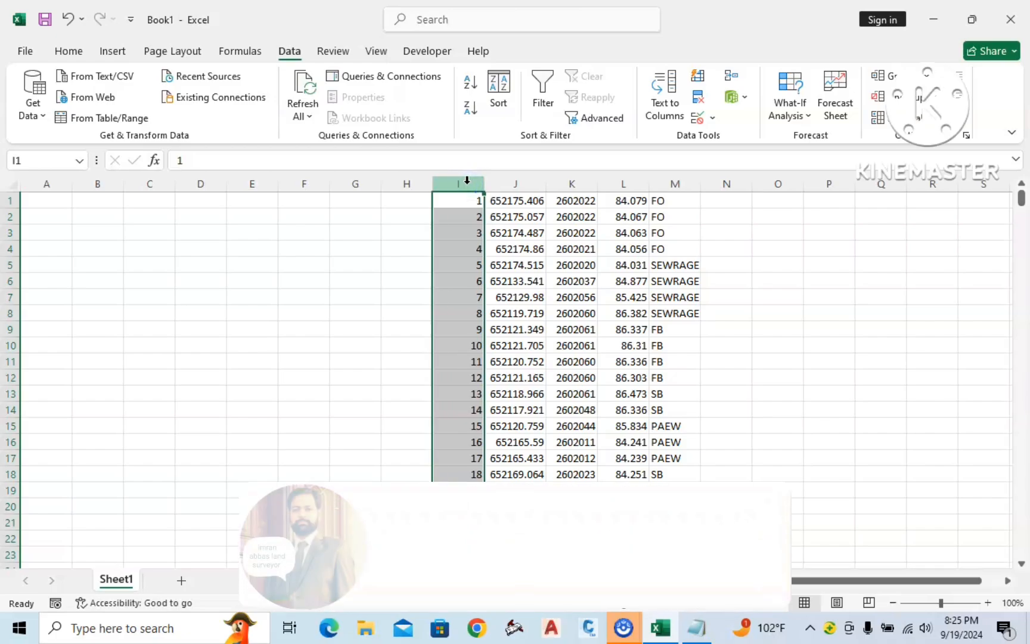
pyautogui.hotkey('ctrl', 'c')
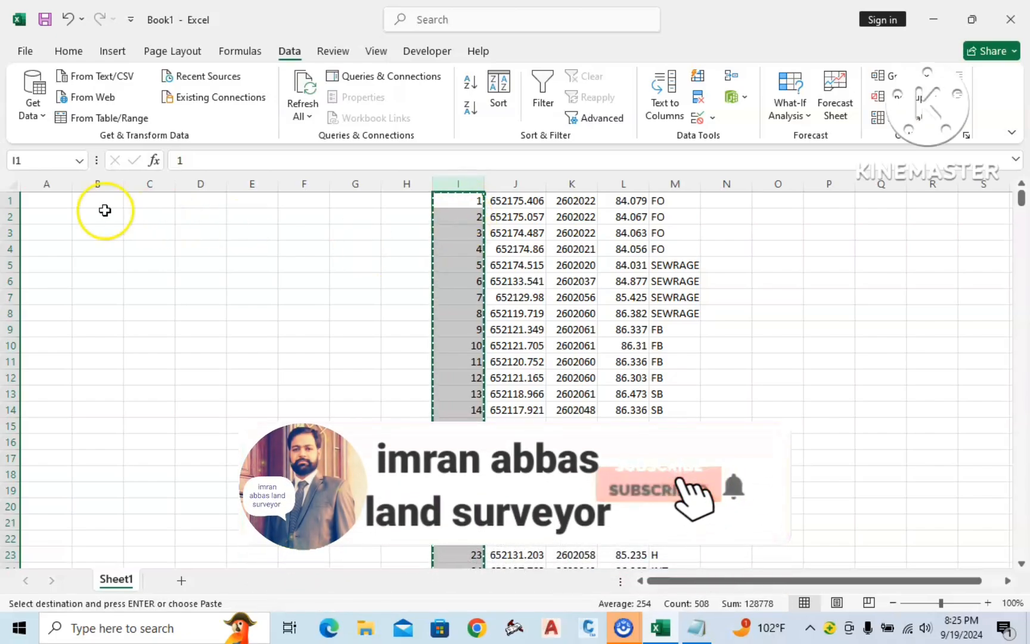
pyautogui.click(41, 200)
pyautogui.hotkey('ctrl', 'v')
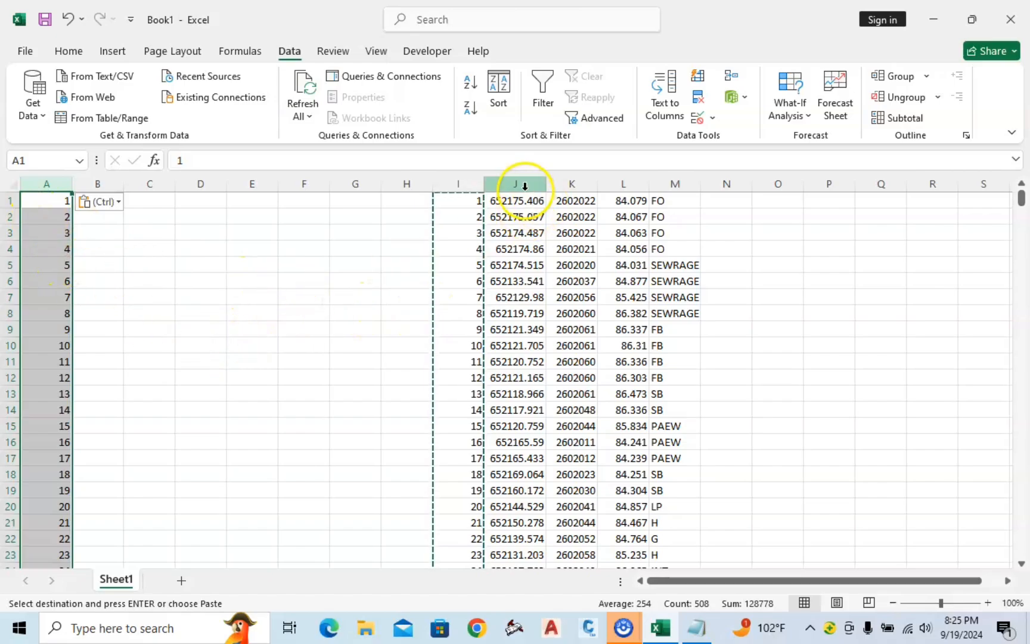
# Autofit the width of column K and copy its northing values into column B.
pyautogui.doubleClick(600, 189)
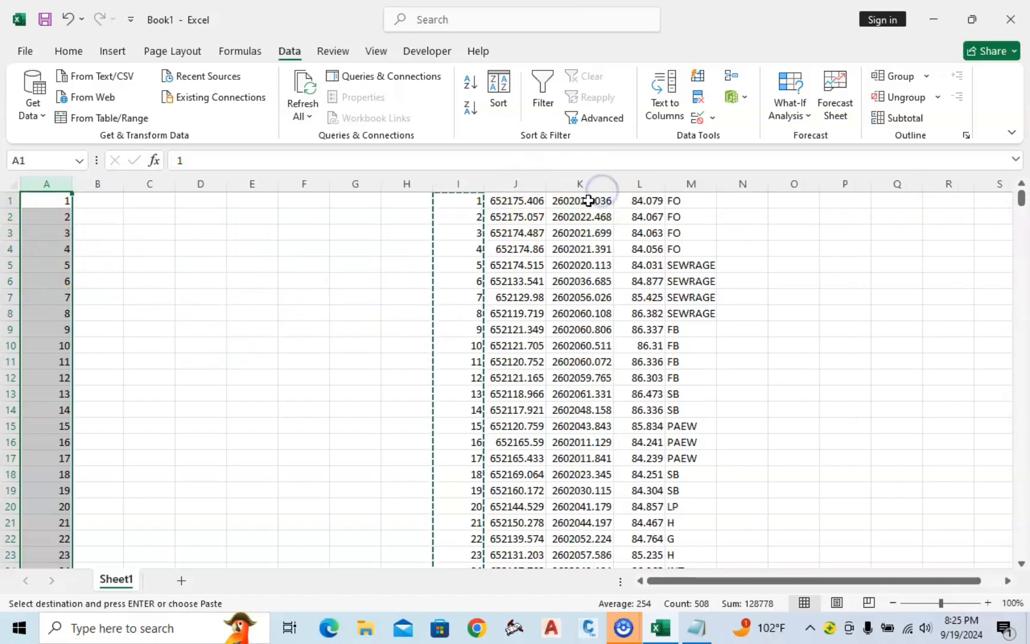
pyautogui.click(594, 183)
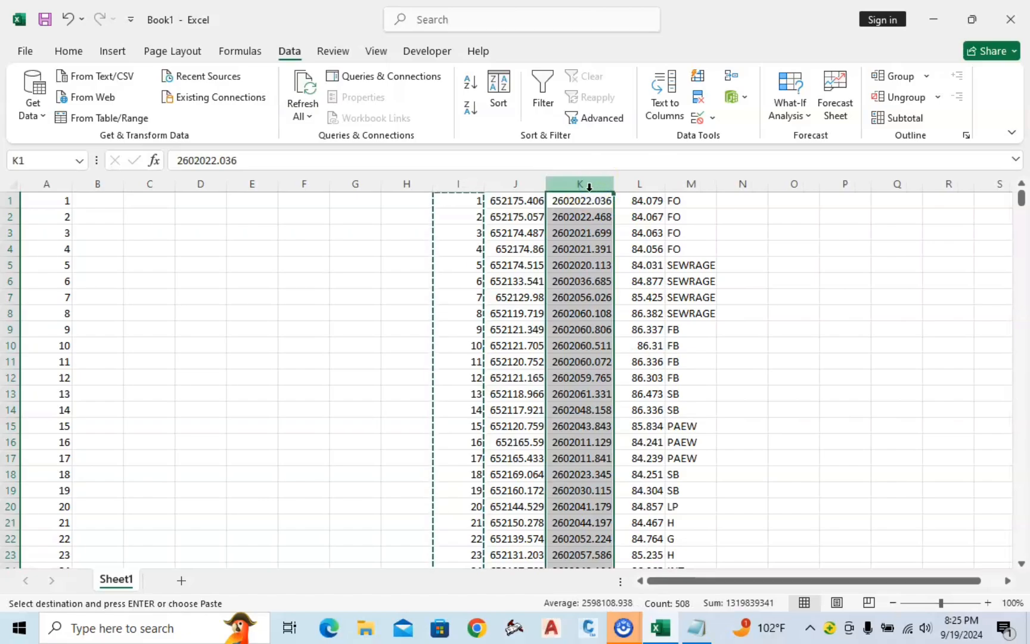
pyautogui.hotkey('ctrl', 'c')
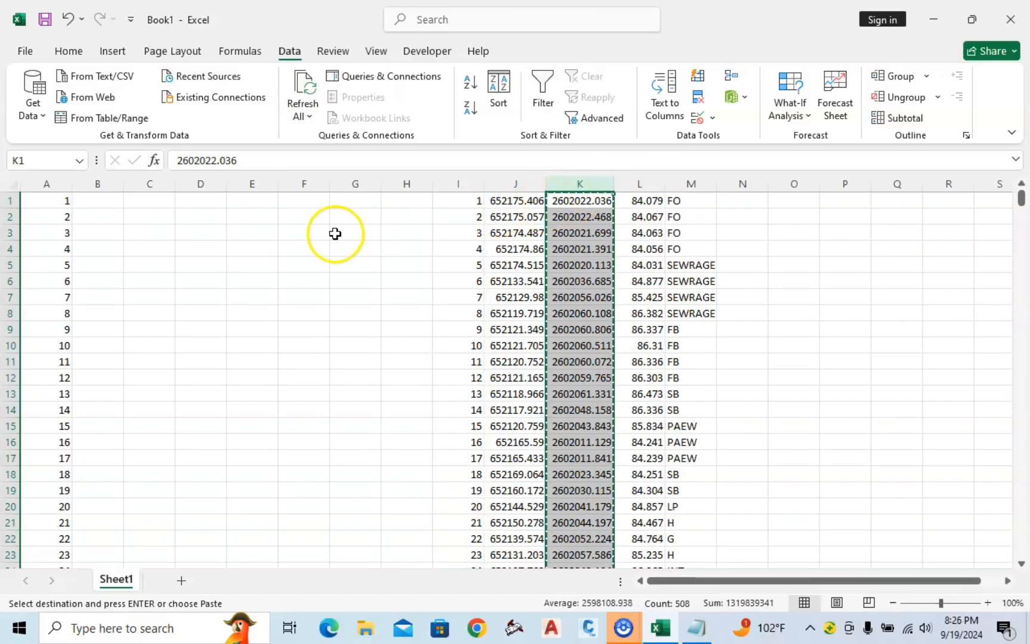
pyautogui.click(105, 207)
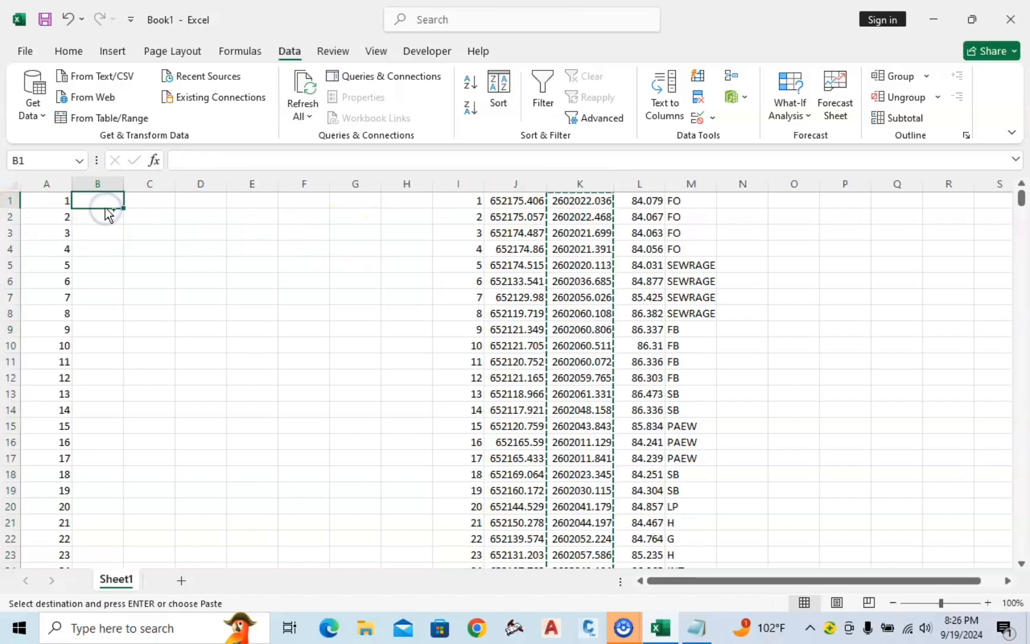
pyautogui.hotkey('ctrl', 'v')
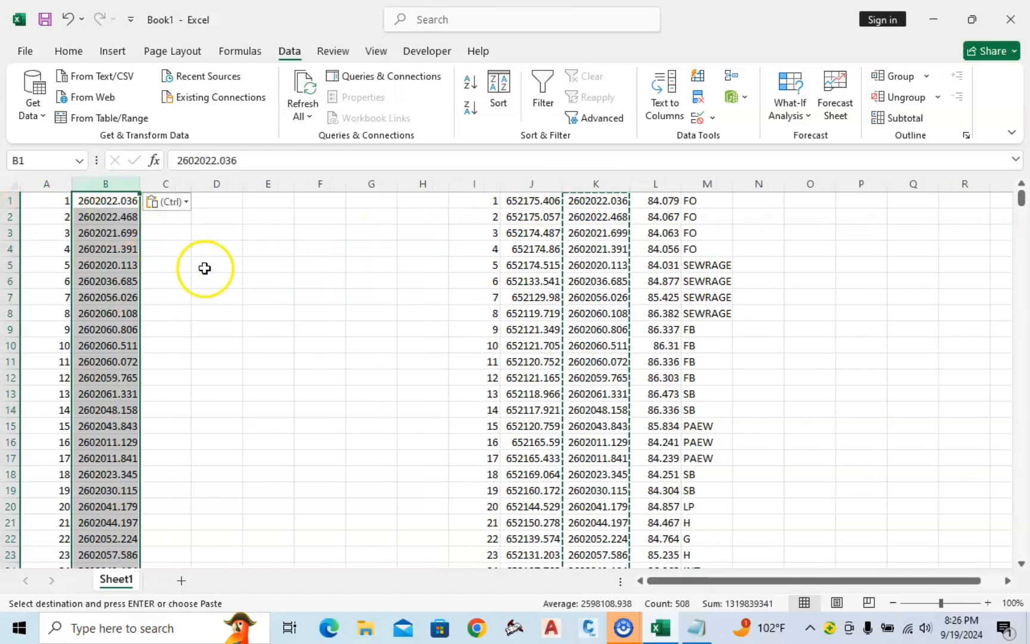
# Copy the easting values from column J into column C.
pyautogui.click(545, 184)
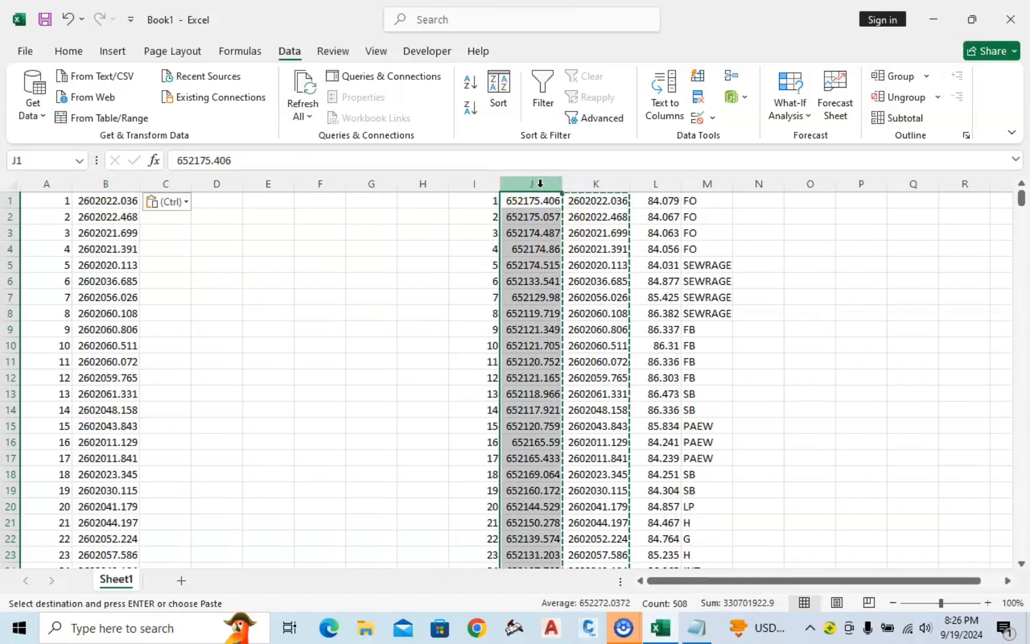
pyautogui.hotkey('ctrl', 'c')
pyautogui.click(169, 202)
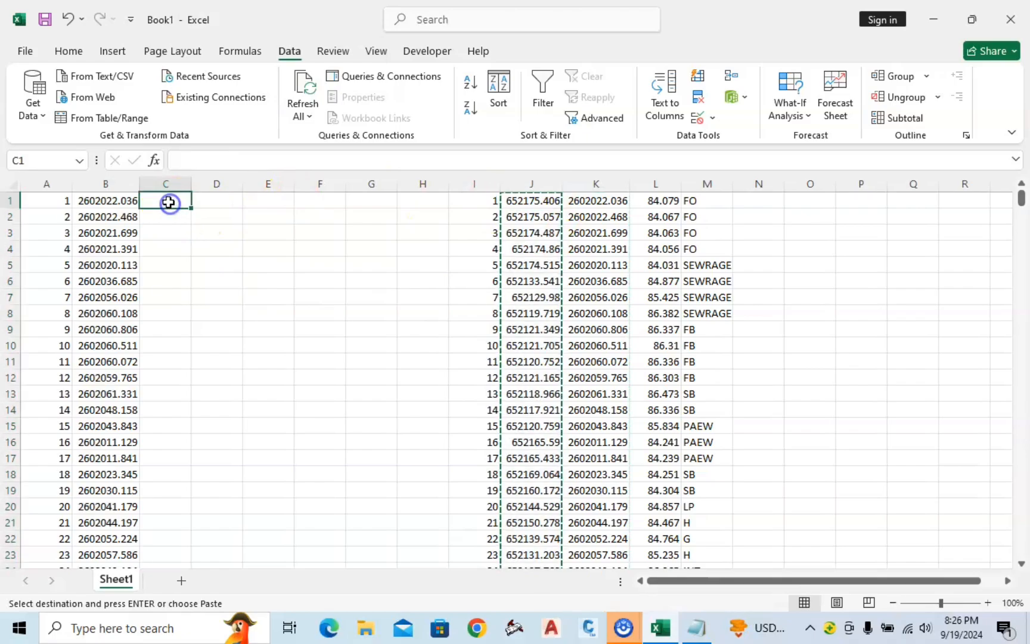
pyautogui.hotkey('ctrl', 'v')
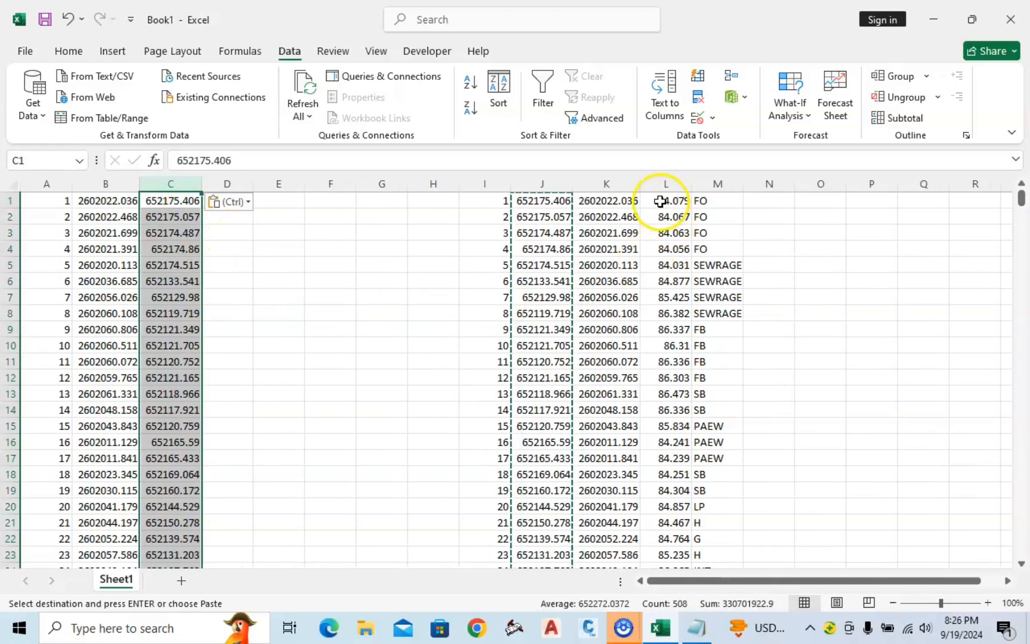
# Copy the elevation values from column L into column D.
pyautogui.click(674, 188)
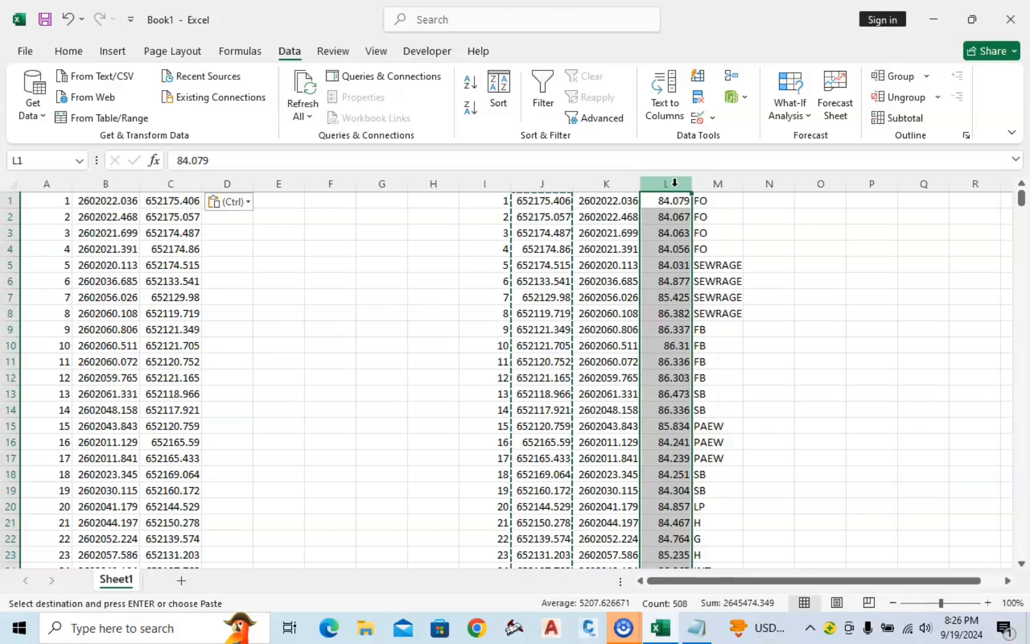
pyautogui.hotkey('ctrl', 'c')
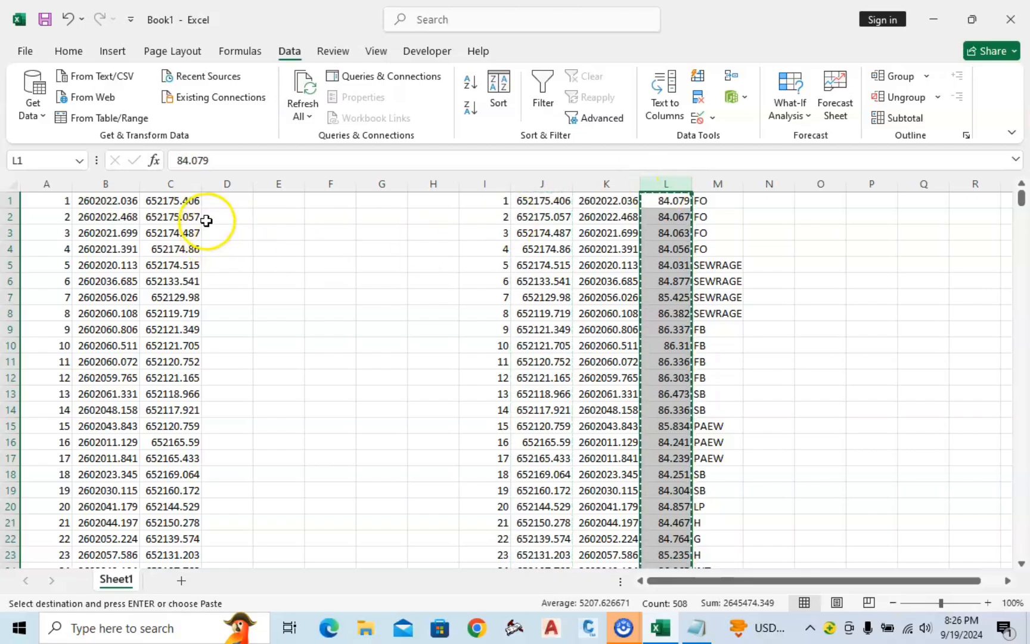
pyautogui.click(220, 206)
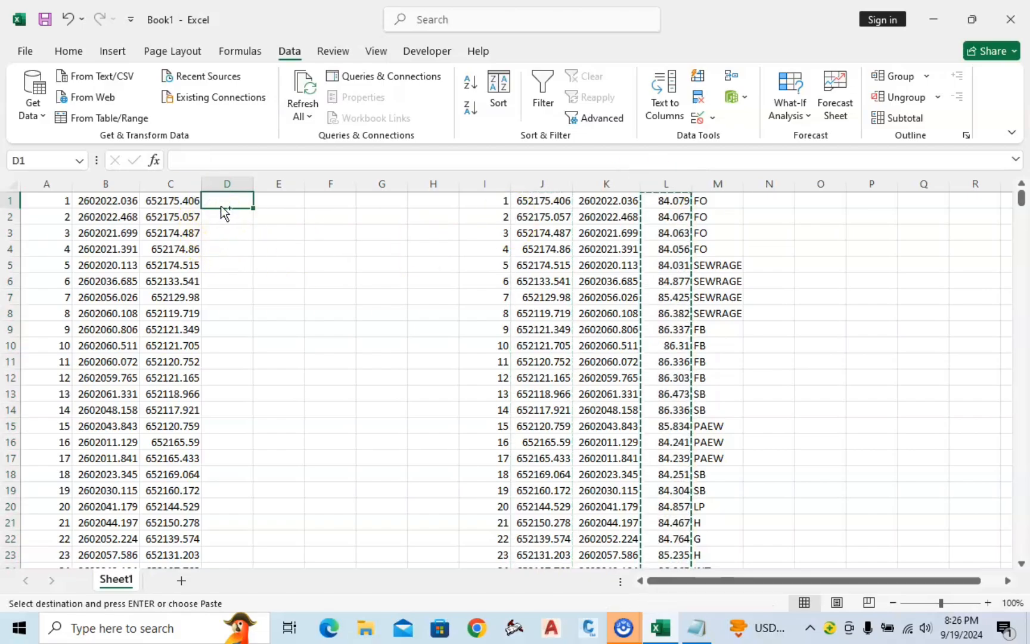
pyautogui.hotkey('ctrl', 'v')
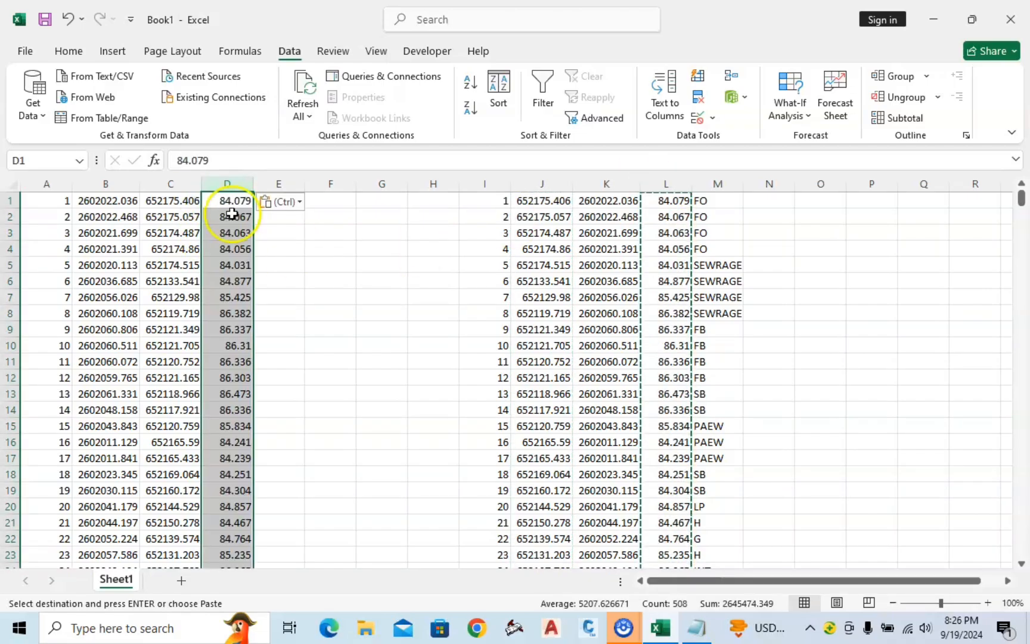
# Copy the description codes from column M into column E.
pyautogui.click(718, 185)
pyautogui.hotkey('ctrl', 'c')
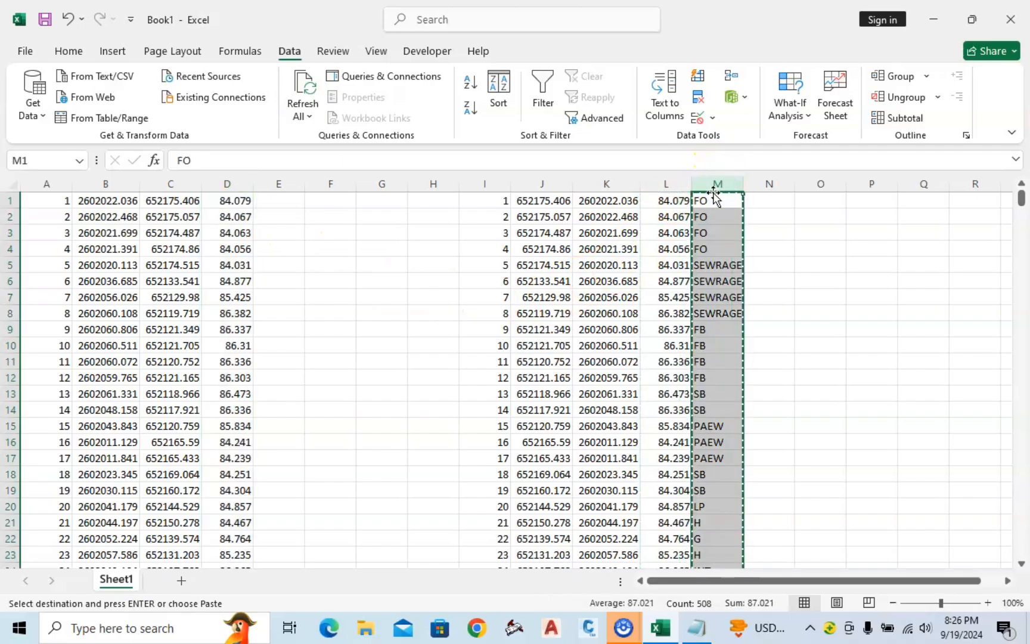
pyautogui.click(272, 205)
pyautogui.hotkey('ctrl', 'v')
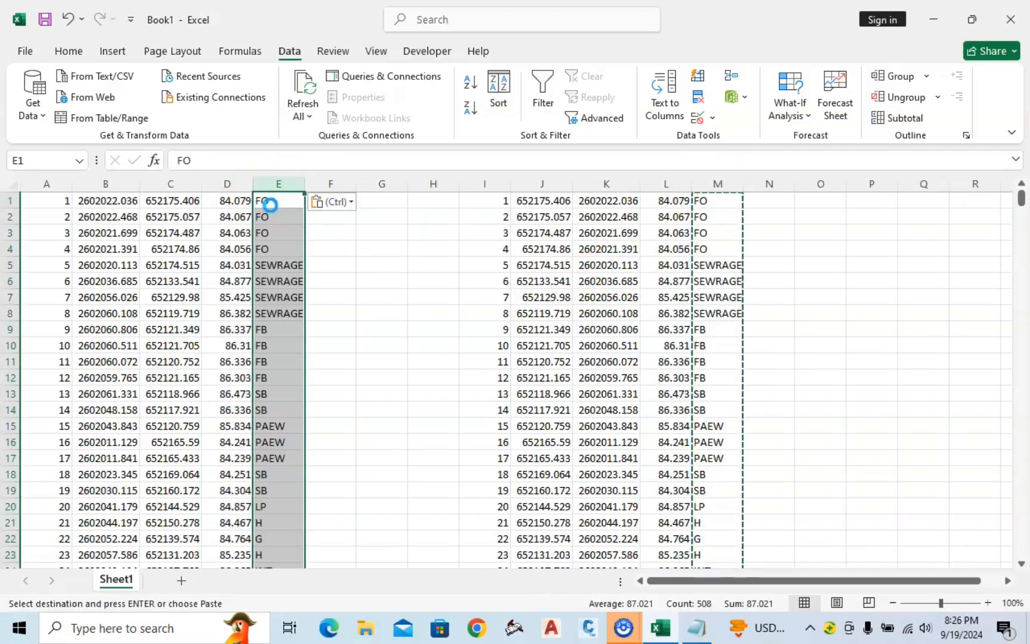
# Clear the original point data from columns I to P, rows 1 to 508.
pyautogui.moveTo(503, 204); pyautogui.dragTo(702, 379)
pyautogui.moveTo(793, 373); pyautogui.dragTo(780, 364)
pyautogui.press('Escape')
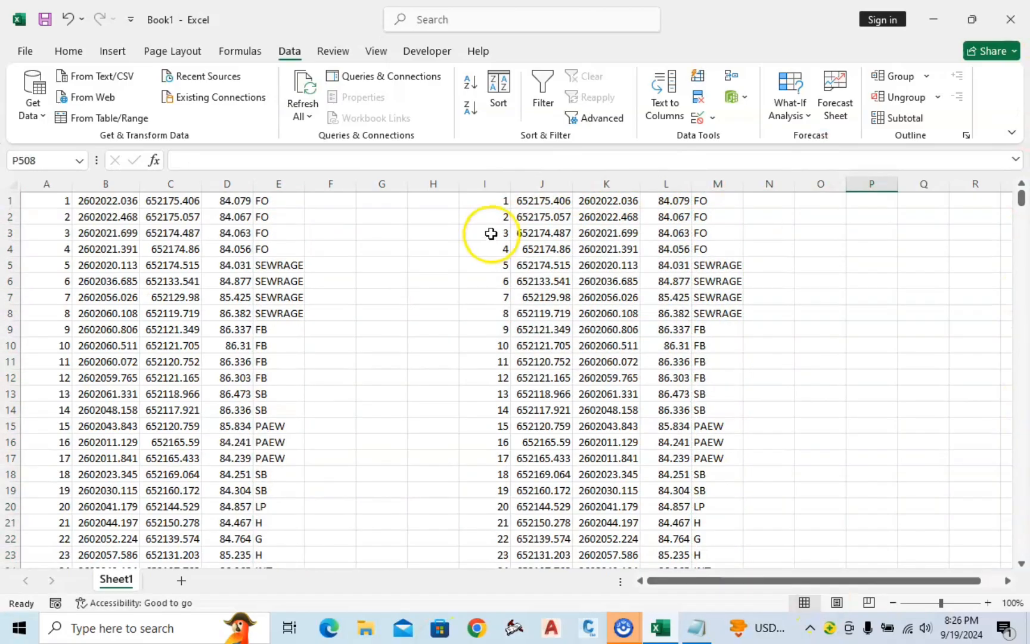
pyautogui.moveTo(495, 203); pyautogui.dragTo(895, 512)
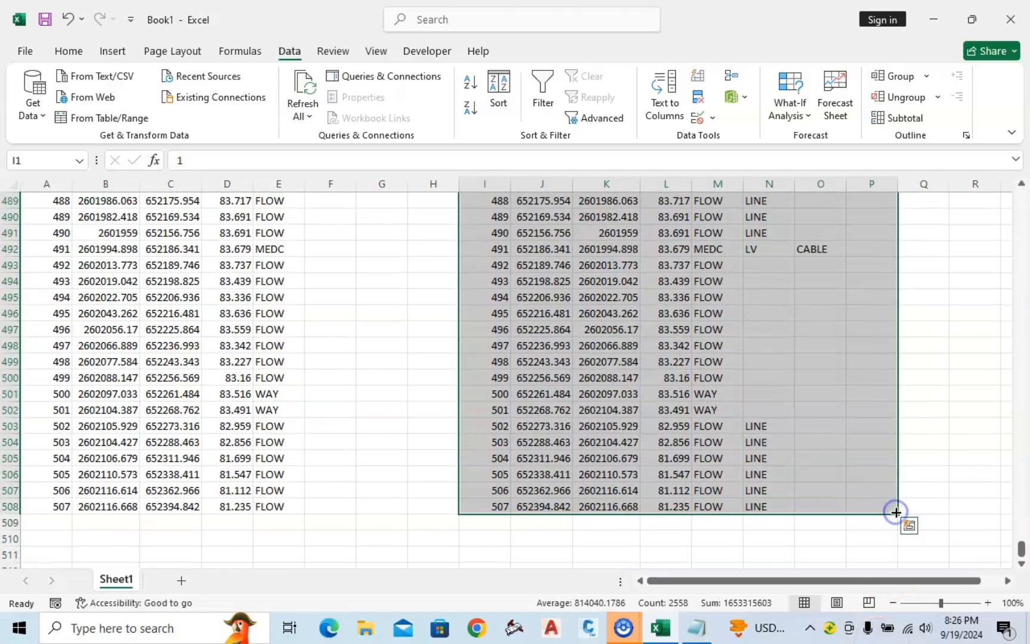
pyautogui.press('Delete')
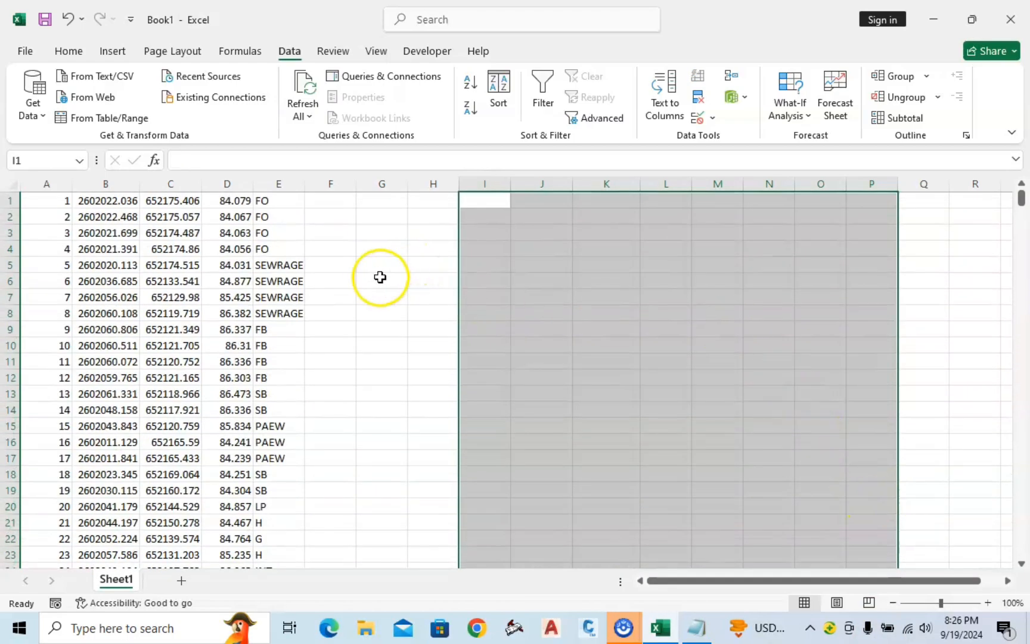
pyautogui.moveTo(381, 279); pyautogui.dragTo(382, 265)
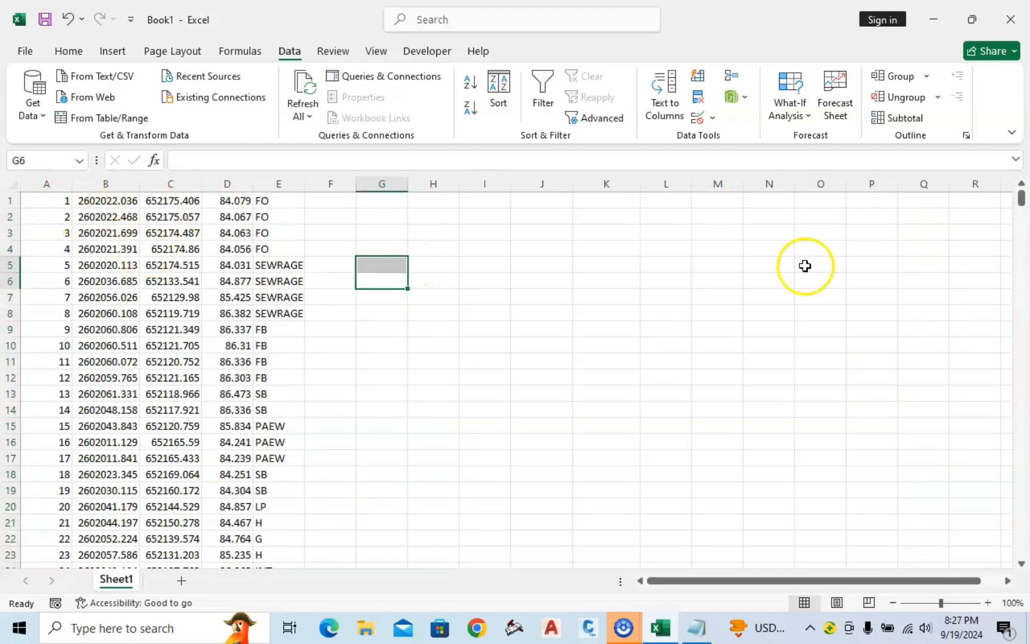
# Insert a blank row above the first row of point data.
pyautogui.click(12, 198)
pyautogui.rightClick(12, 199)
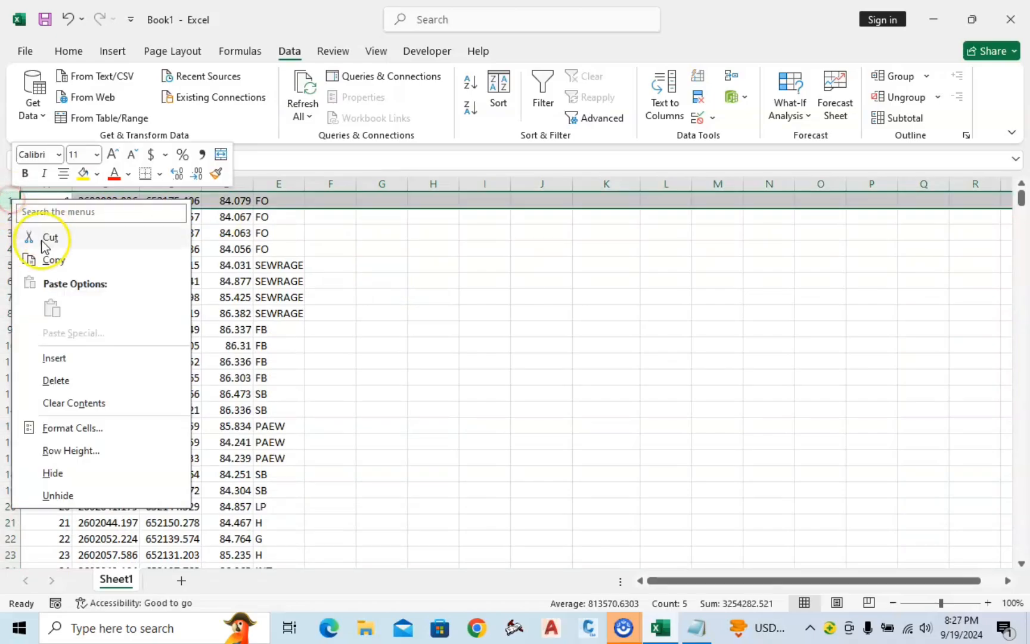
pyautogui.click(55, 358)
pyautogui.click(565, 346)
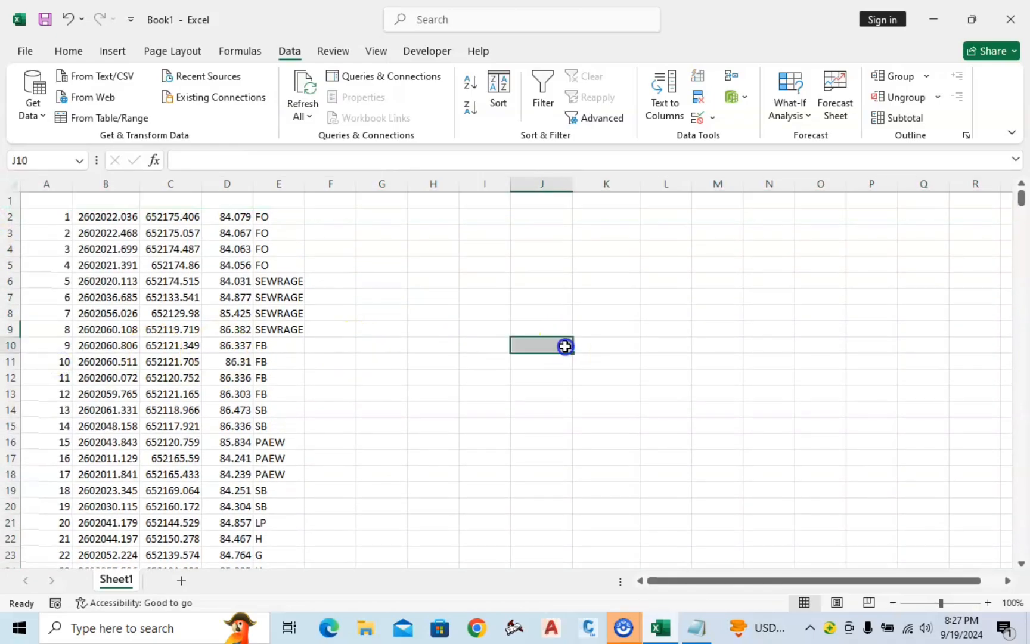
# Enter the column headings SR.NO, NORTH, EAST, LEVEL and CODE in cells A1 to E1.
pyautogui.click(44, 203)
pyautogui.write('SR.')
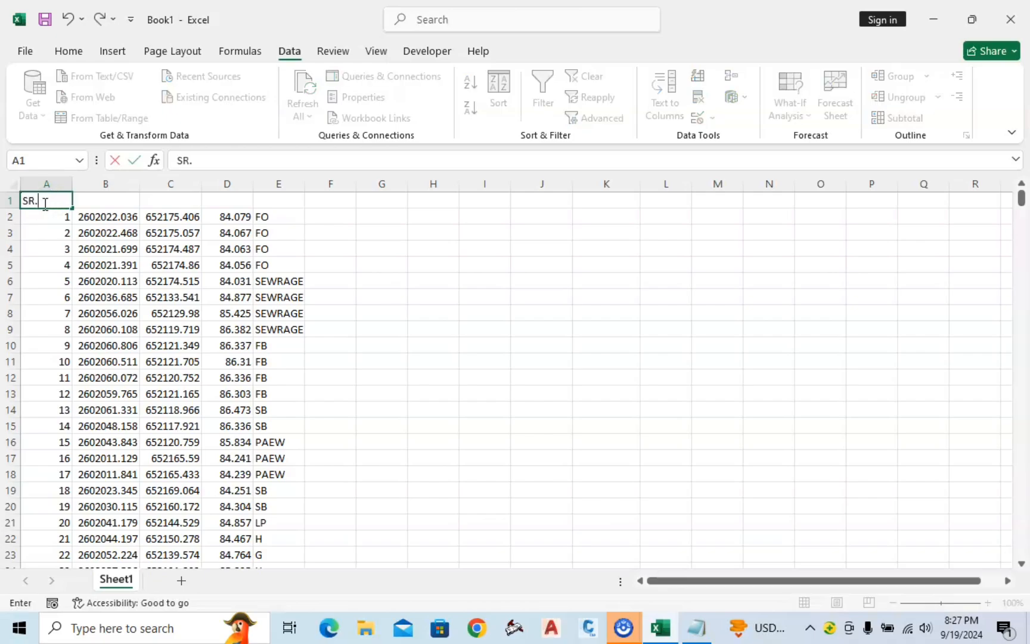
pyautogui.write('NO')
pyautogui.click(96, 201)
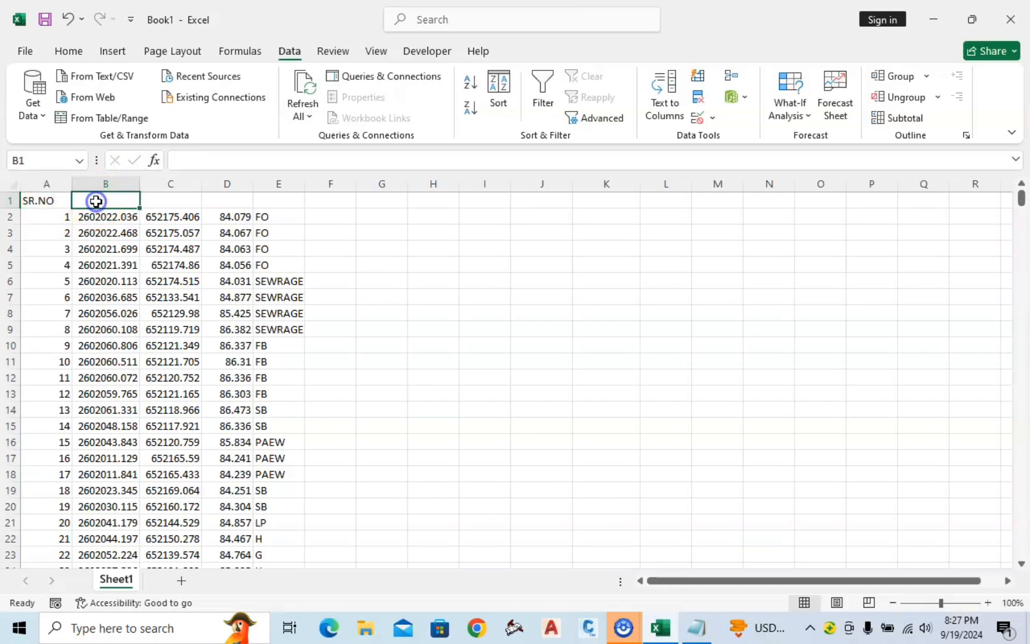
pyautogui.write('NORTH')
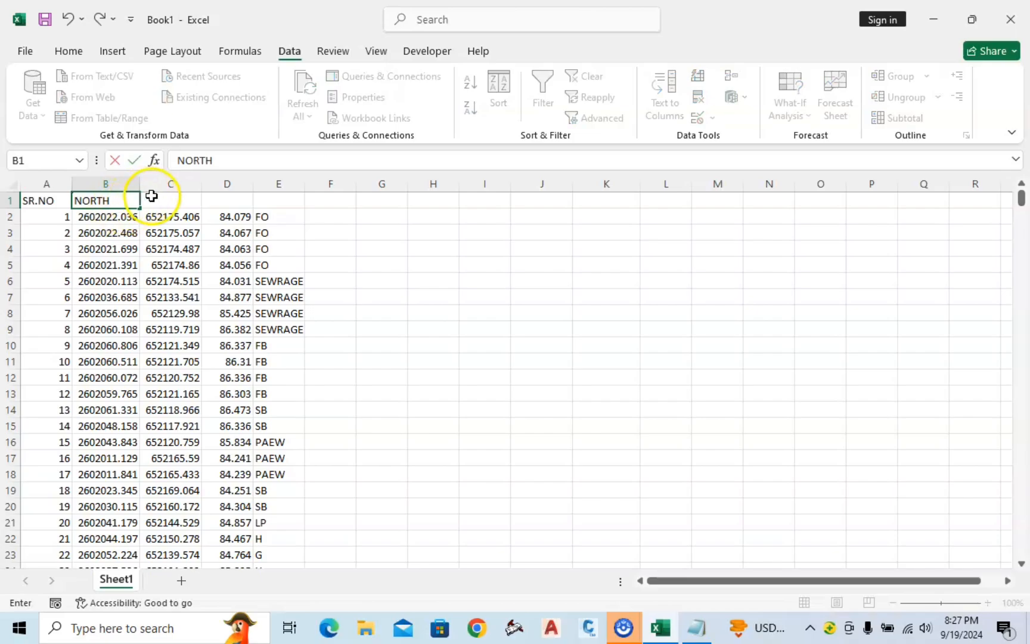
pyautogui.click(153, 196)
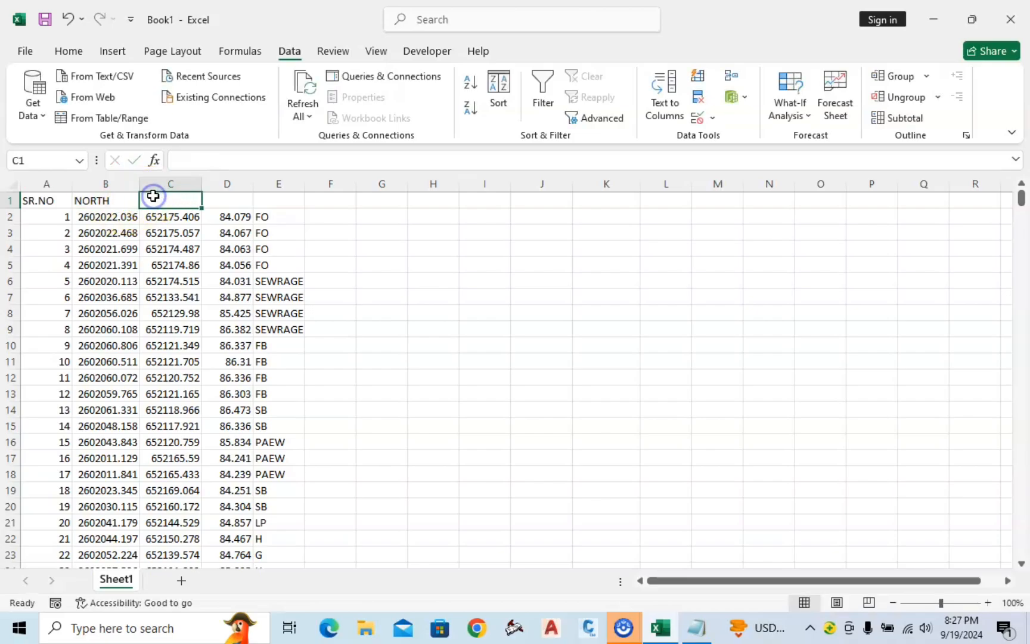
pyautogui.write('EAST')
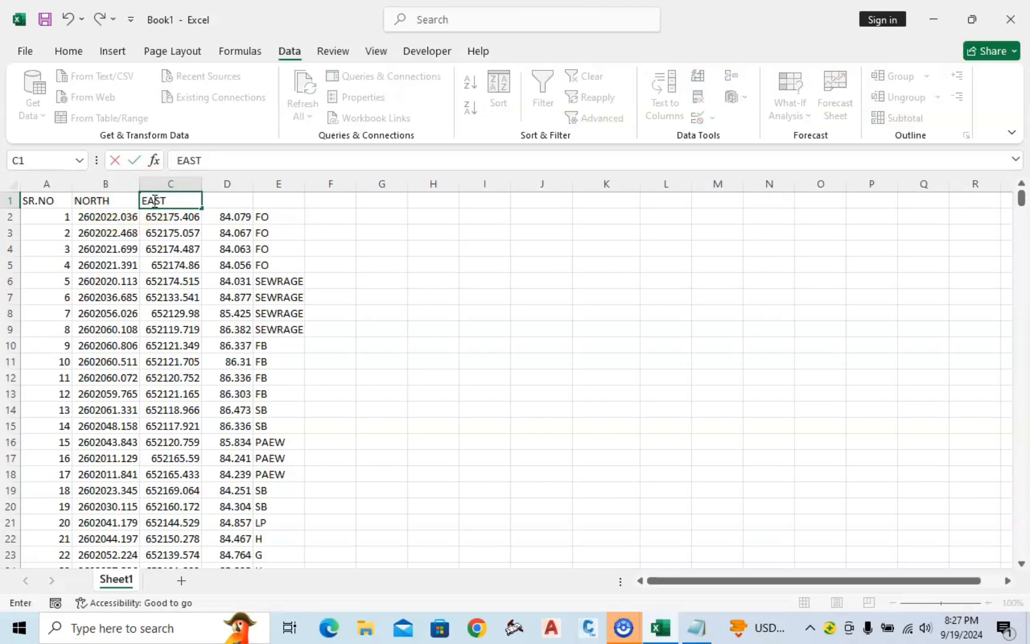
pyautogui.click(224, 201)
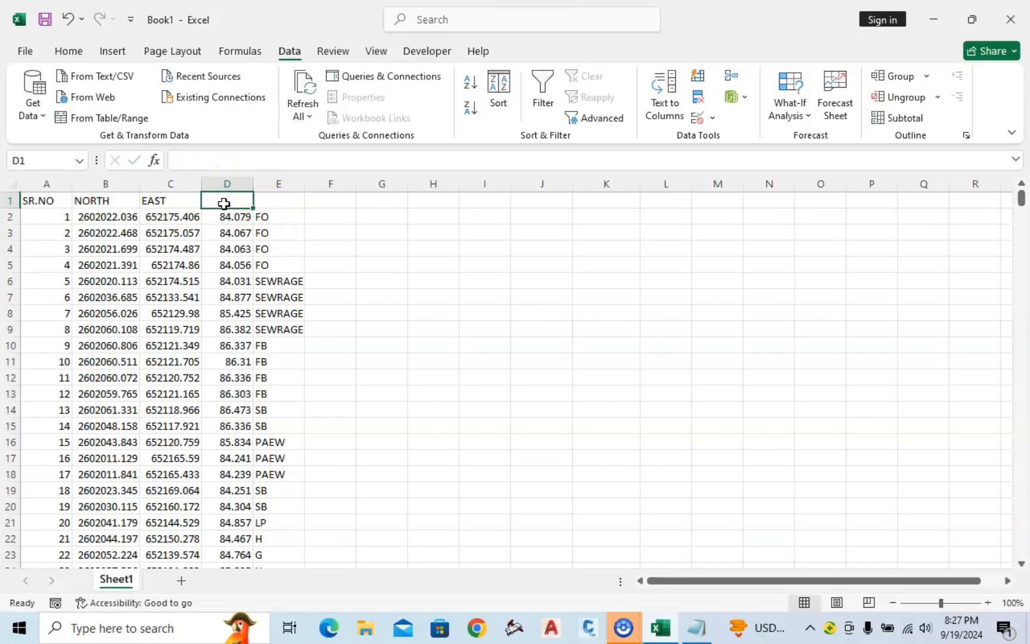
pyautogui.write('LR')
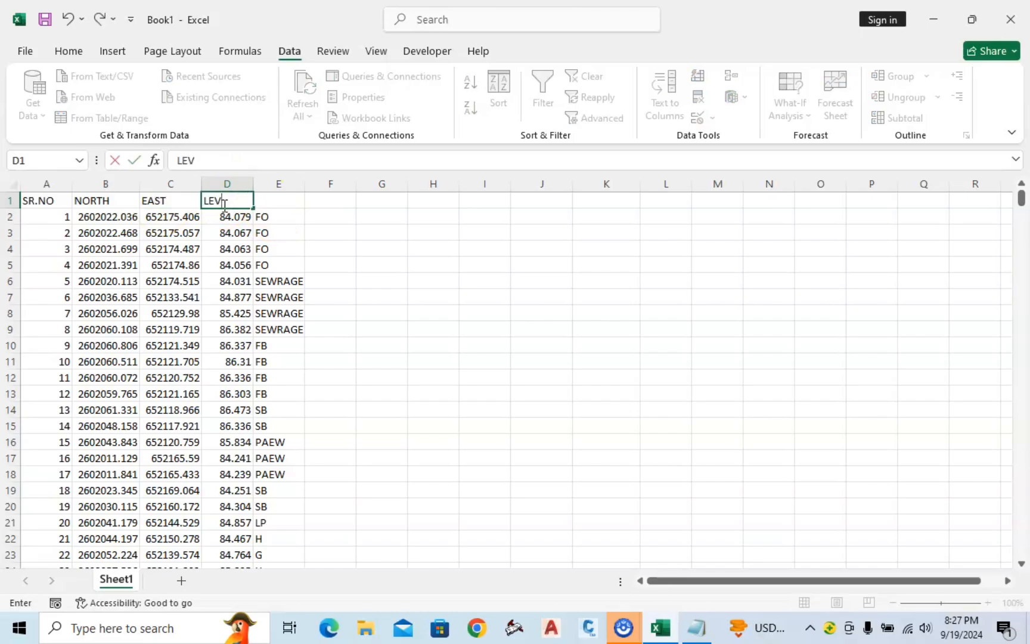
pyautogui.click(265, 201)
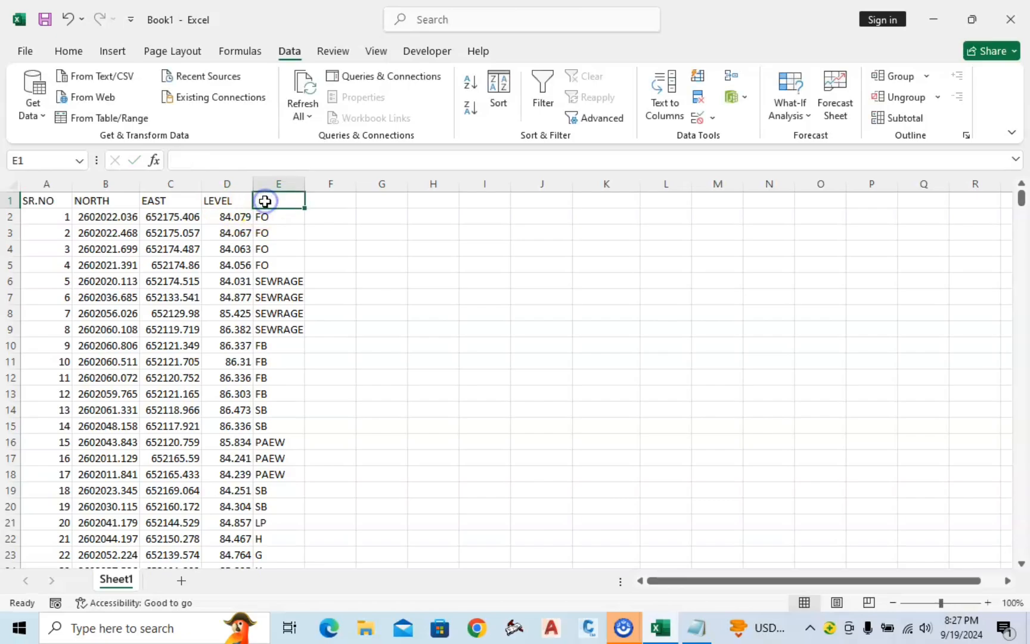
pyautogui.write('CODE')
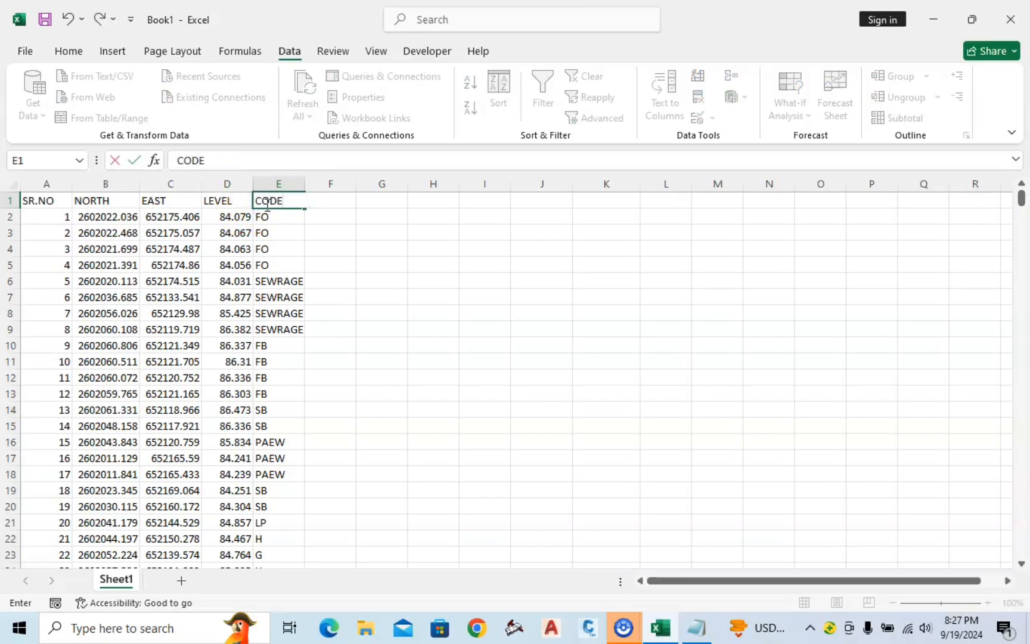
pyautogui.click(434, 234)
# Fill the heading cells A1 to E1 with yellow.
pyautogui.moveTo(46, 202); pyautogui.dragTo(267, 196)
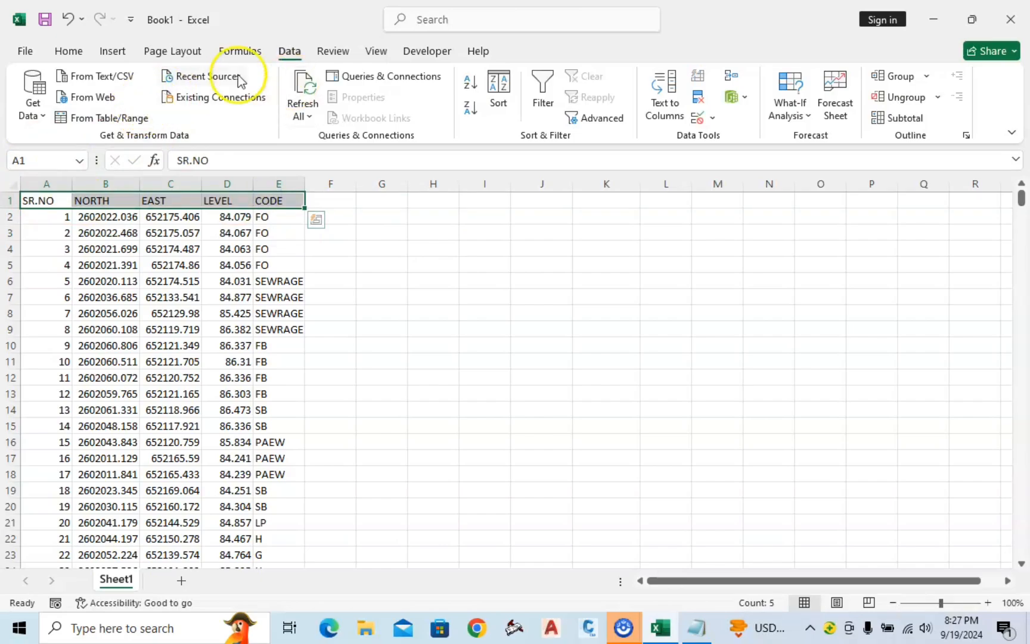
pyautogui.click(68, 52)
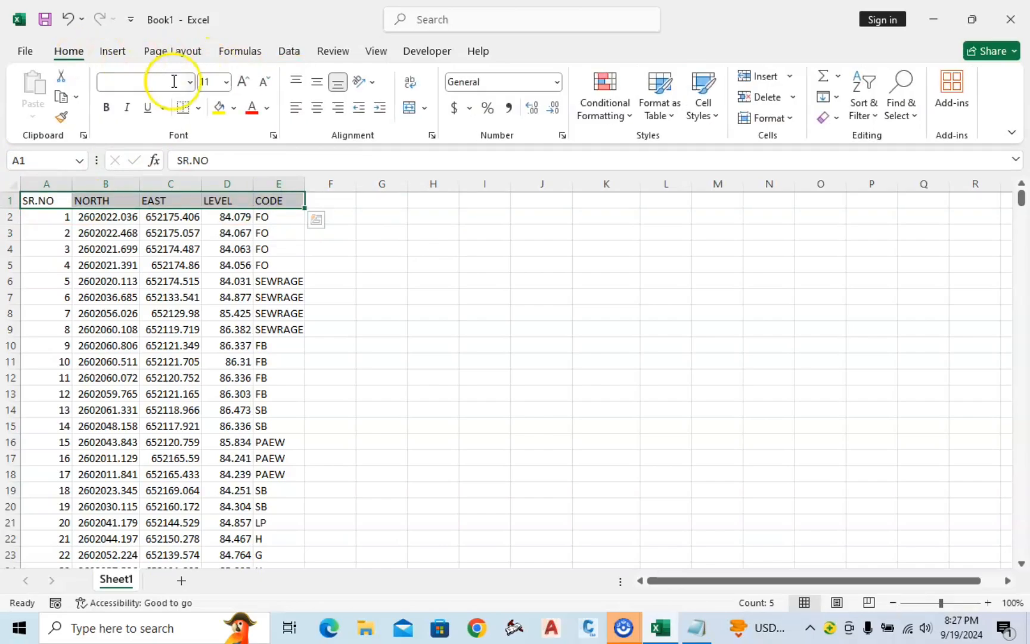
pyautogui.click(218, 111)
pyautogui.moveTo(418, 280); pyautogui.dragTo(387, 278)
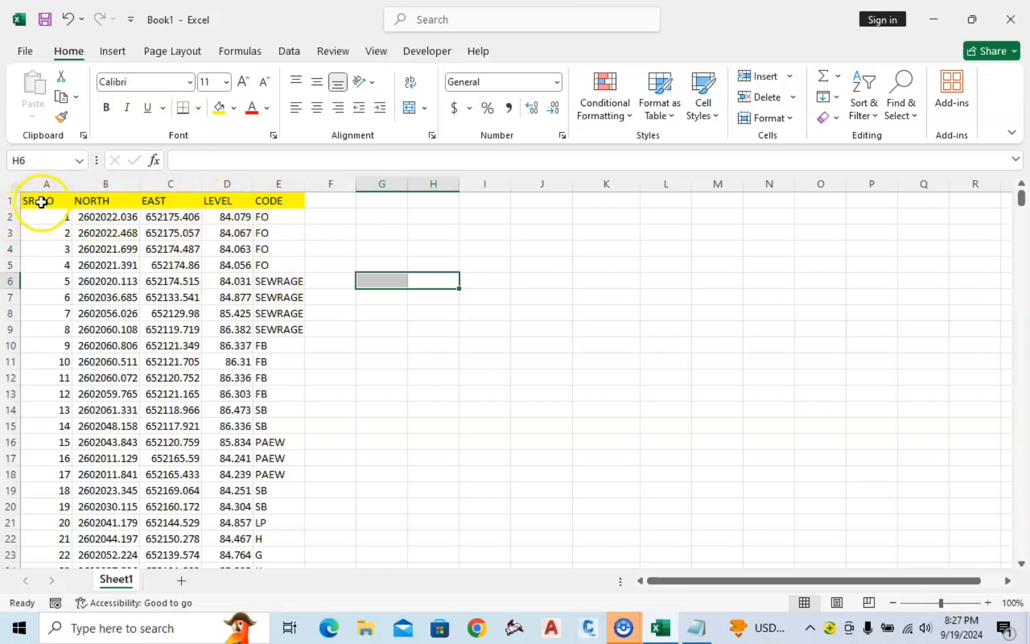
# Centre the contents of the whole table, A1 to E509, horizontally and vertically.
pyautogui.moveTo(39, 200); pyautogui.dragTo(292, 510)
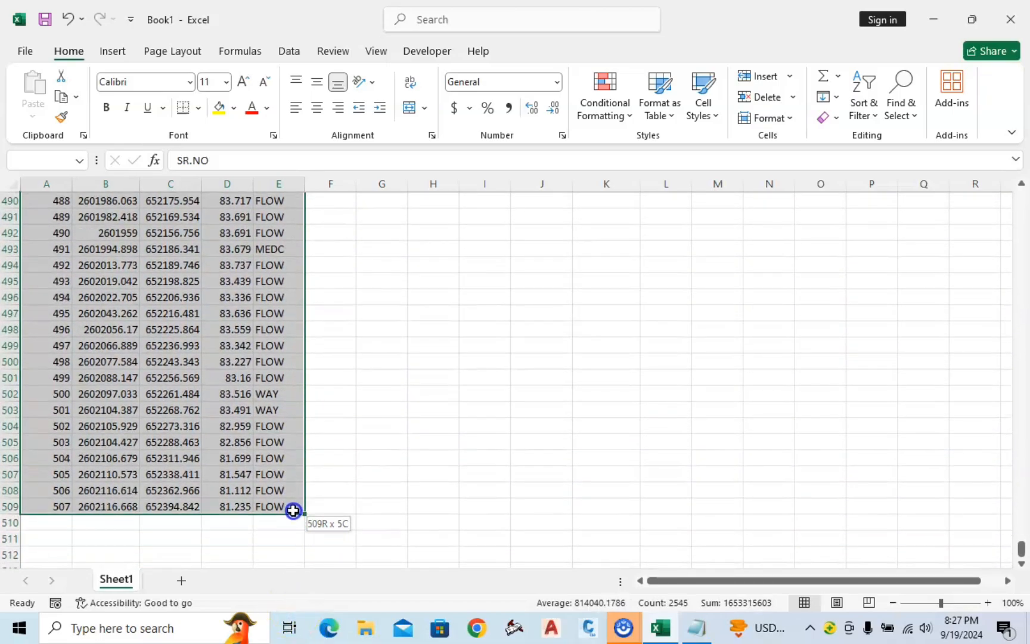
pyautogui.click(317, 109)
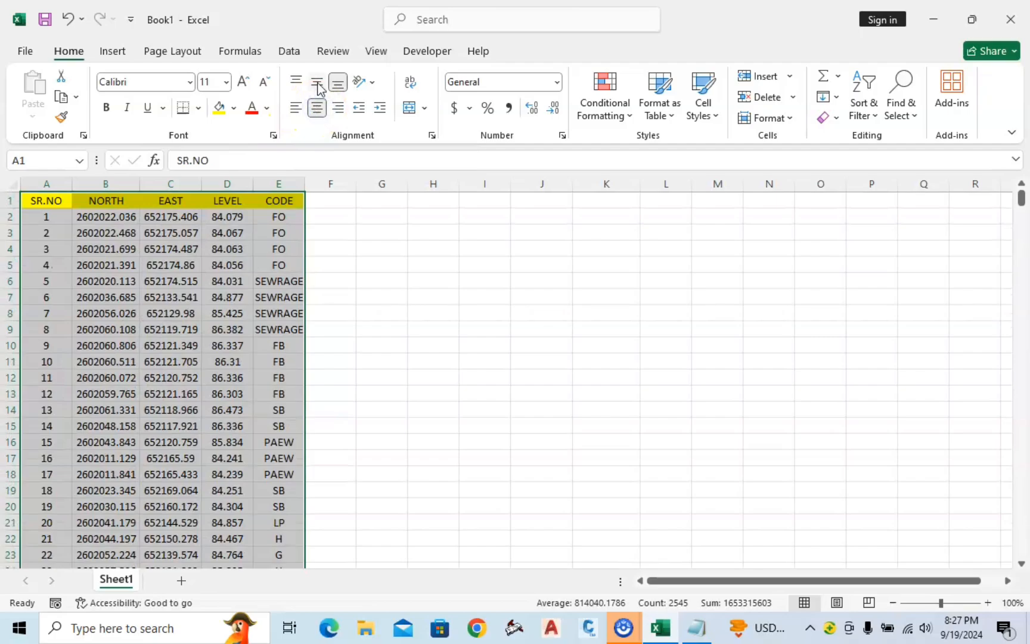
pyautogui.click(318, 82)
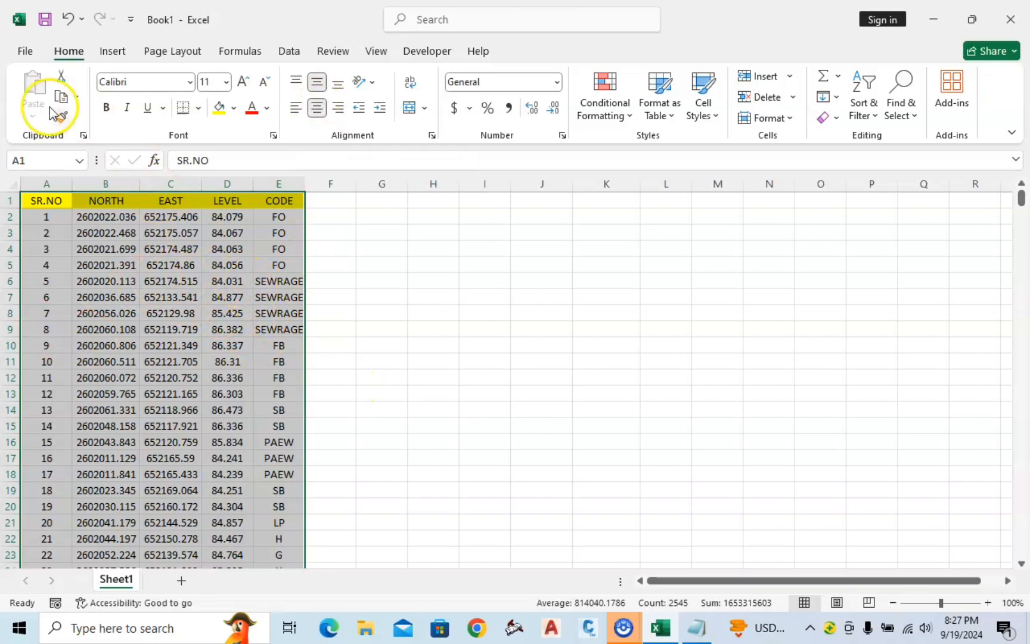
# Save the workbook to the Desktop as MUSCAT CITY in CSV (Comma delimited) format.
pyautogui.click(25, 52)
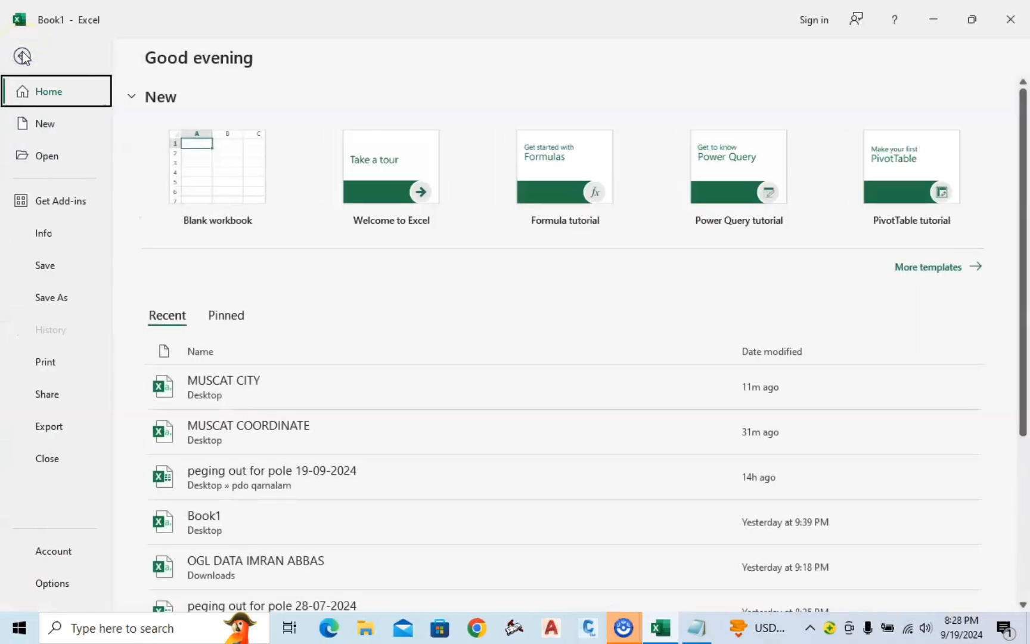
pyautogui.click(60, 299)
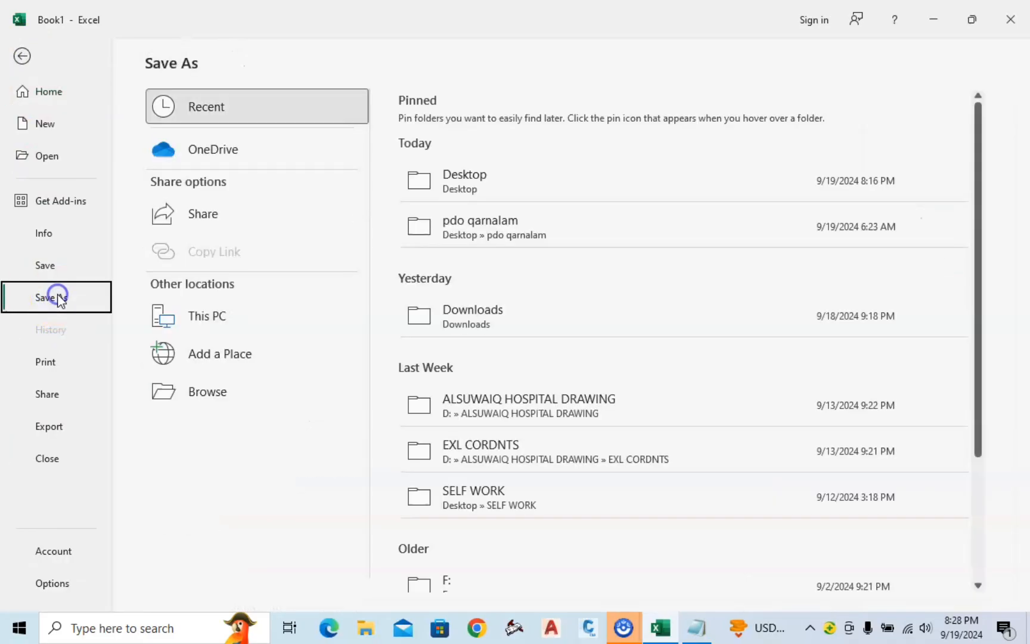
pyautogui.click(433, 189)
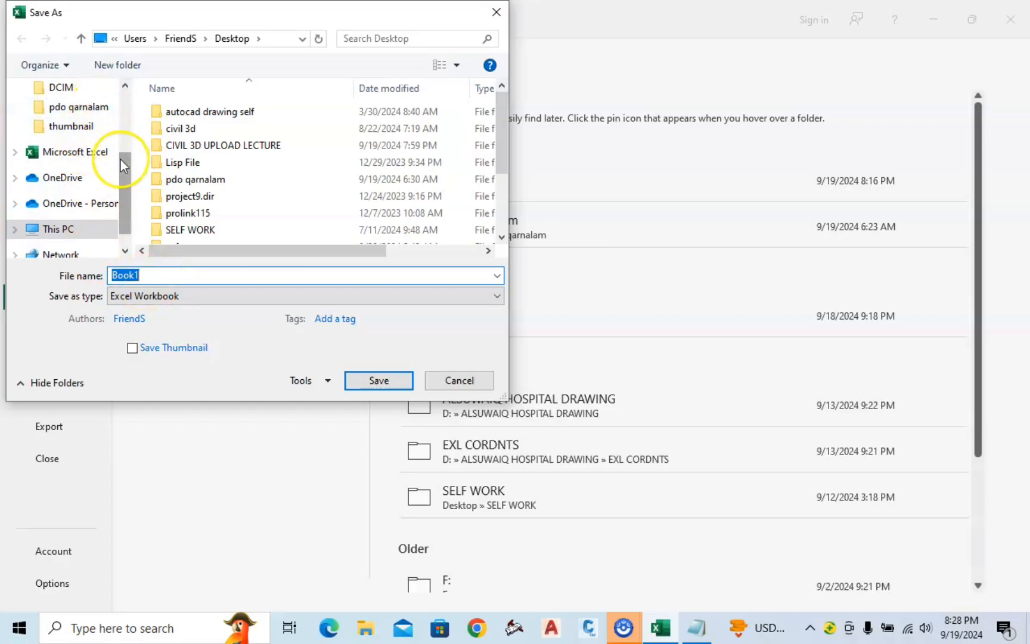
pyautogui.moveTo(120, 158); pyautogui.dragTo(128, 90)
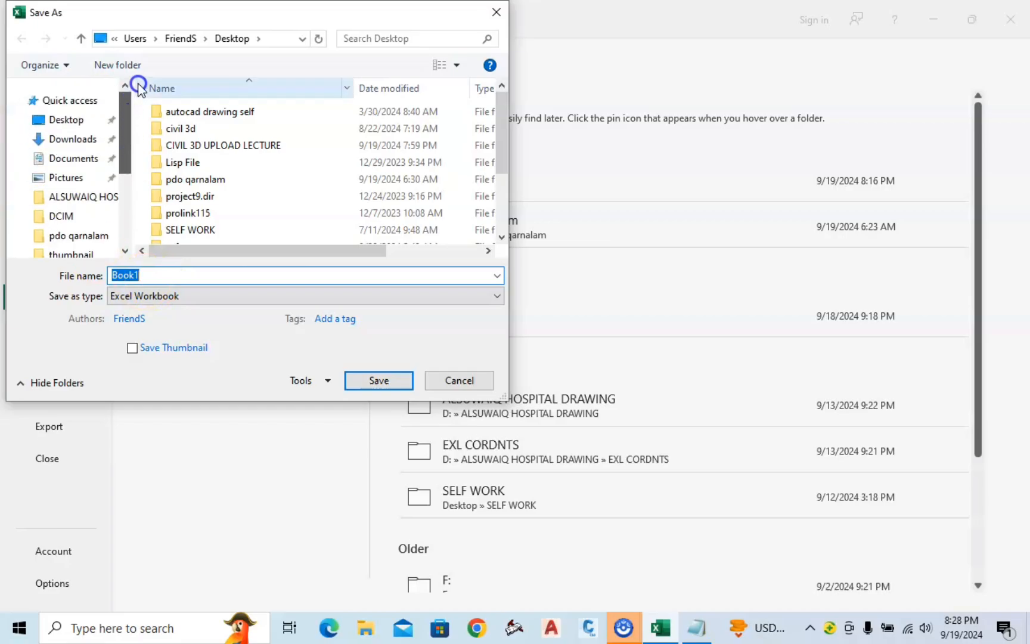
pyautogui.click(70, 127)
pyautogui.doubleClick(158, 277)
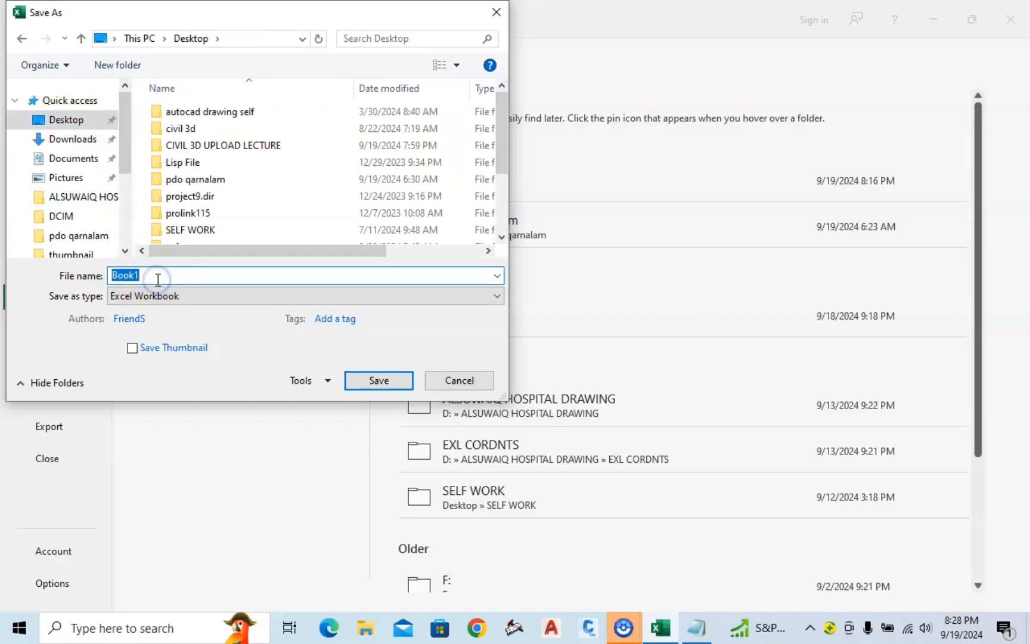
pyautogui.write('MUSCAT CITY')
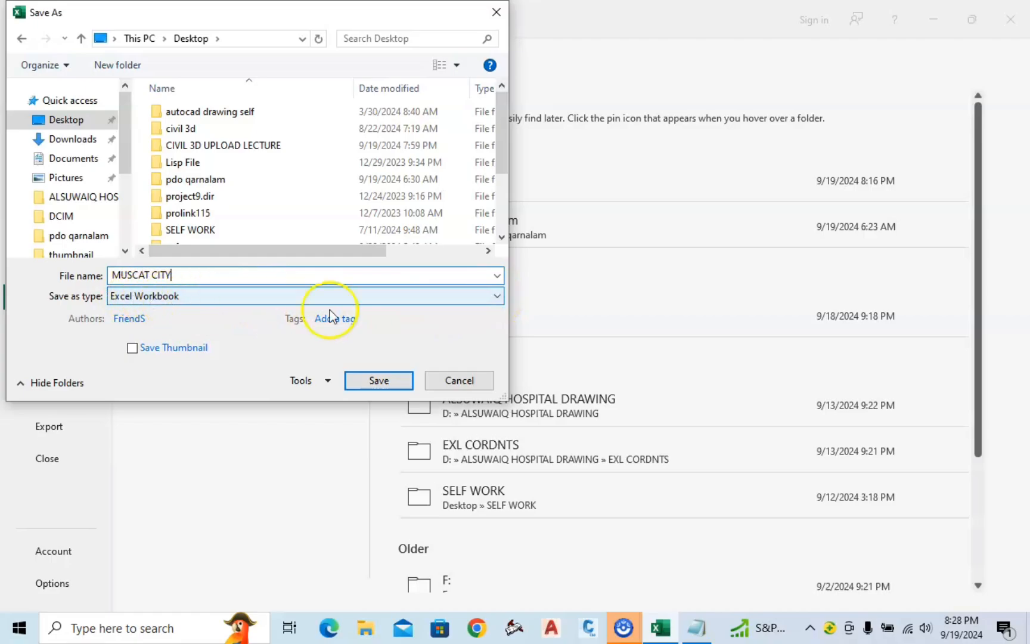
pyautogui.click(496, 295)
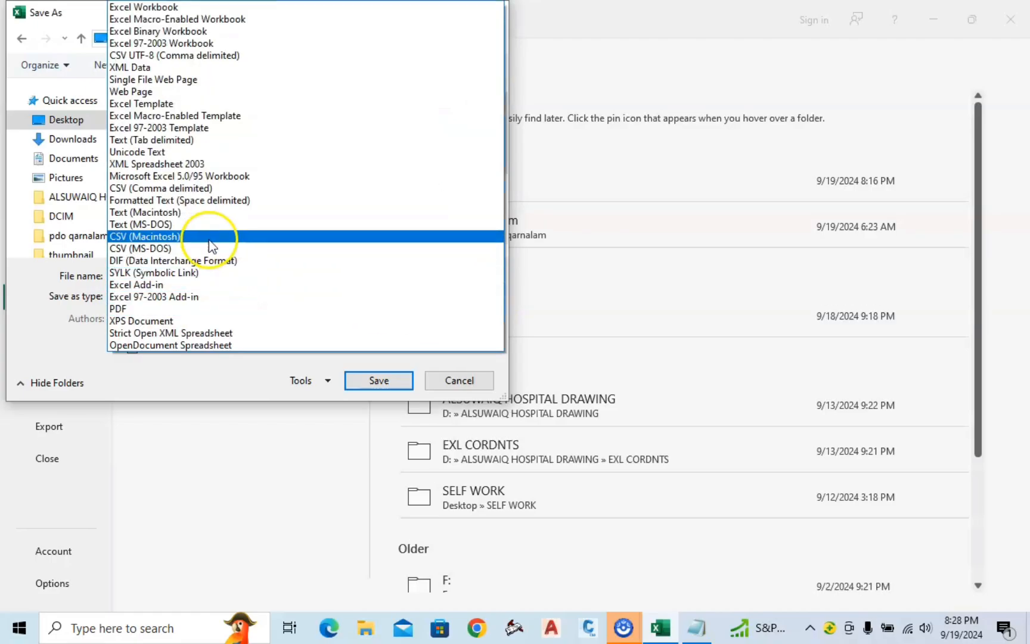
pyautogui.click(188, 187)
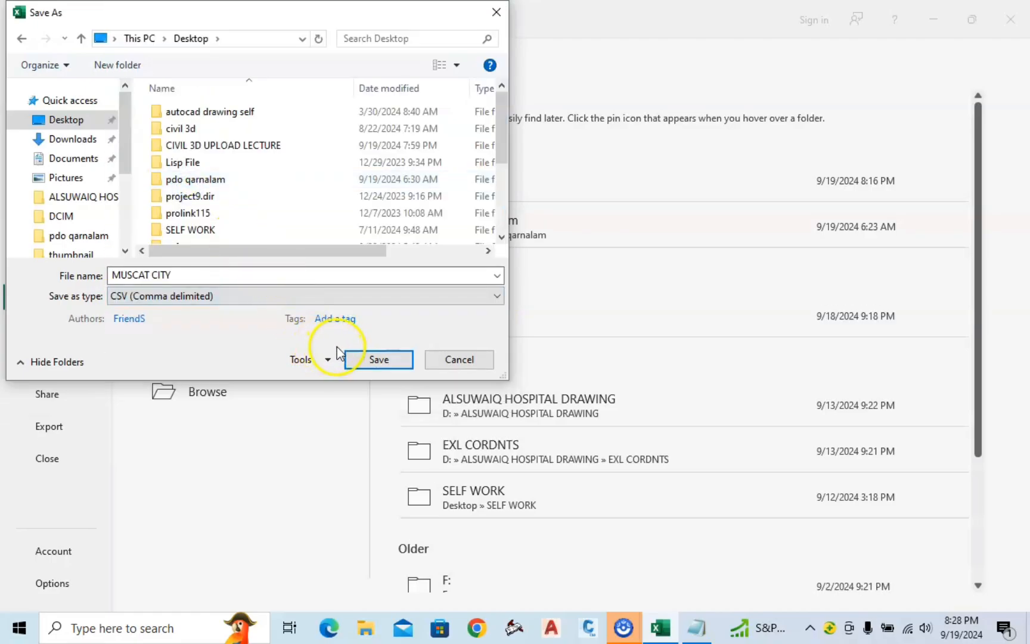
pyautogui.click(376, 361)
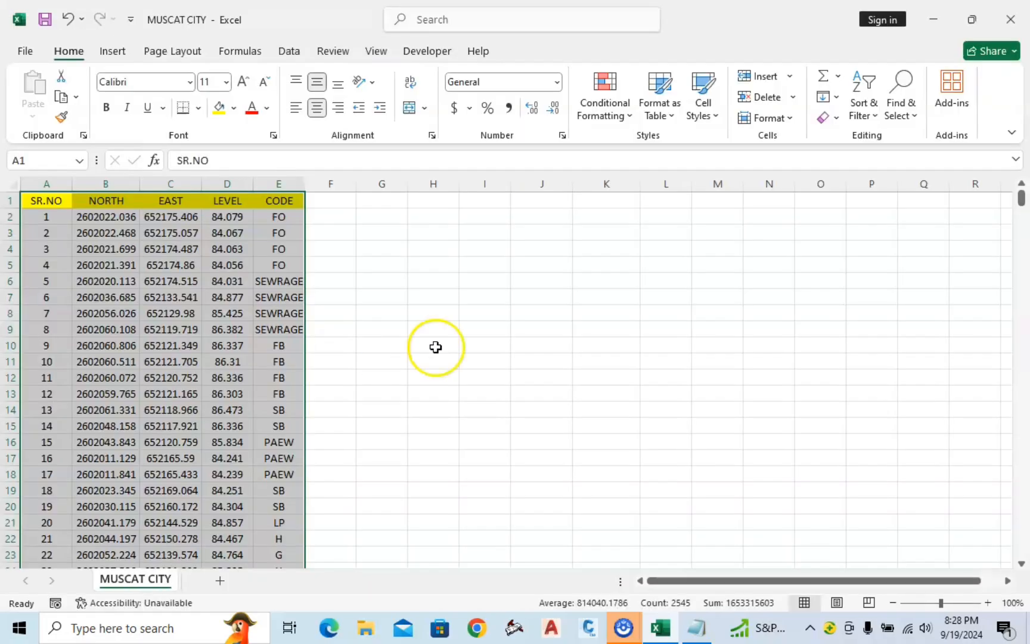
pyautogui.click(794, 97)
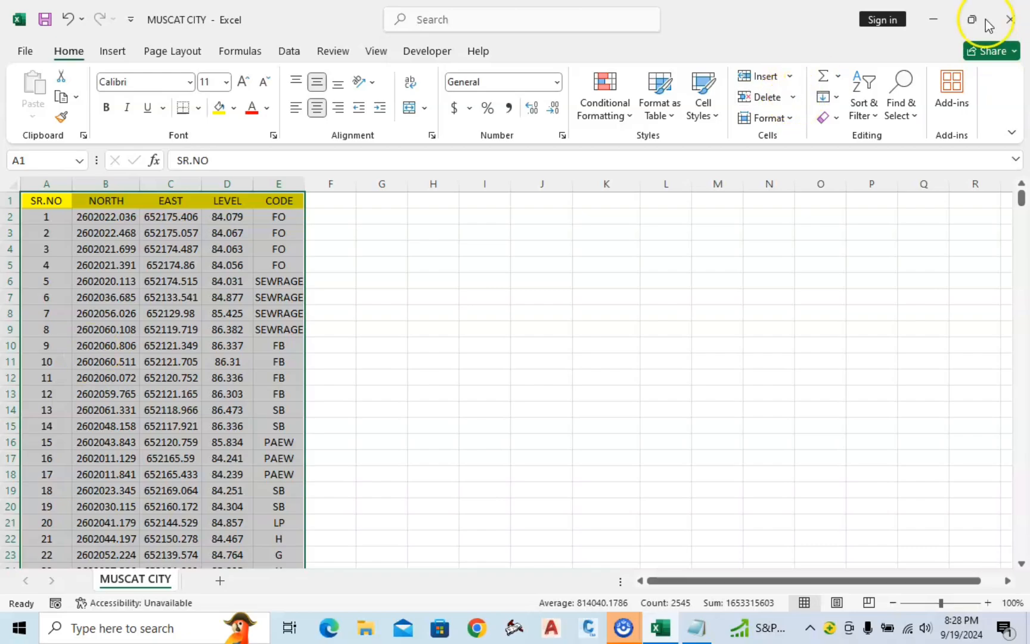
# Minimize the Excel and Notepad windows and move the MUSCAT CITY file below the txt file on the desktop.
pyautogui.click(931, 20)
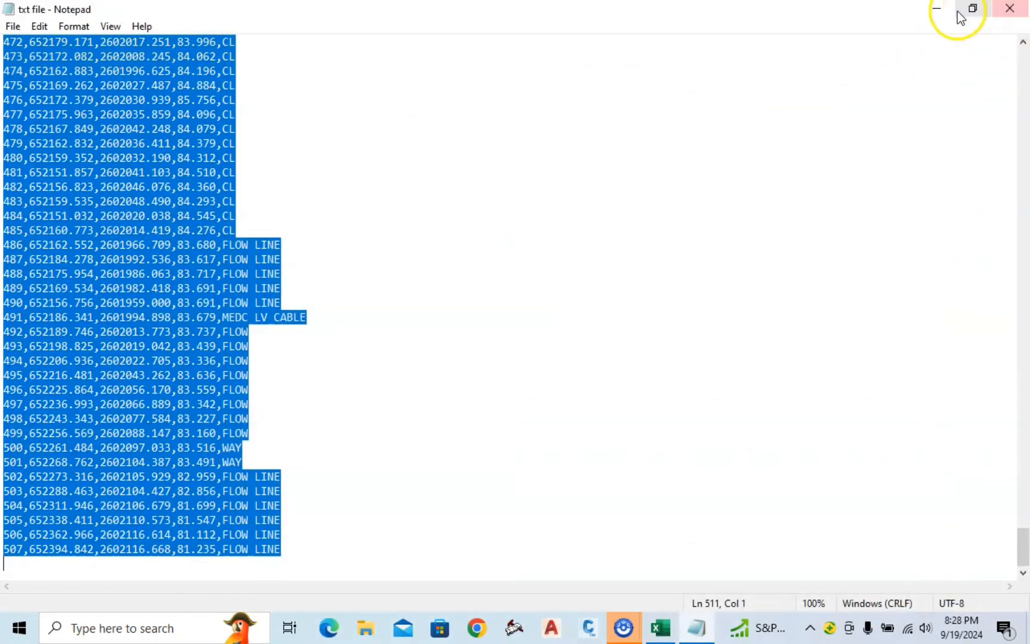
pyautogui.click(945, 11)
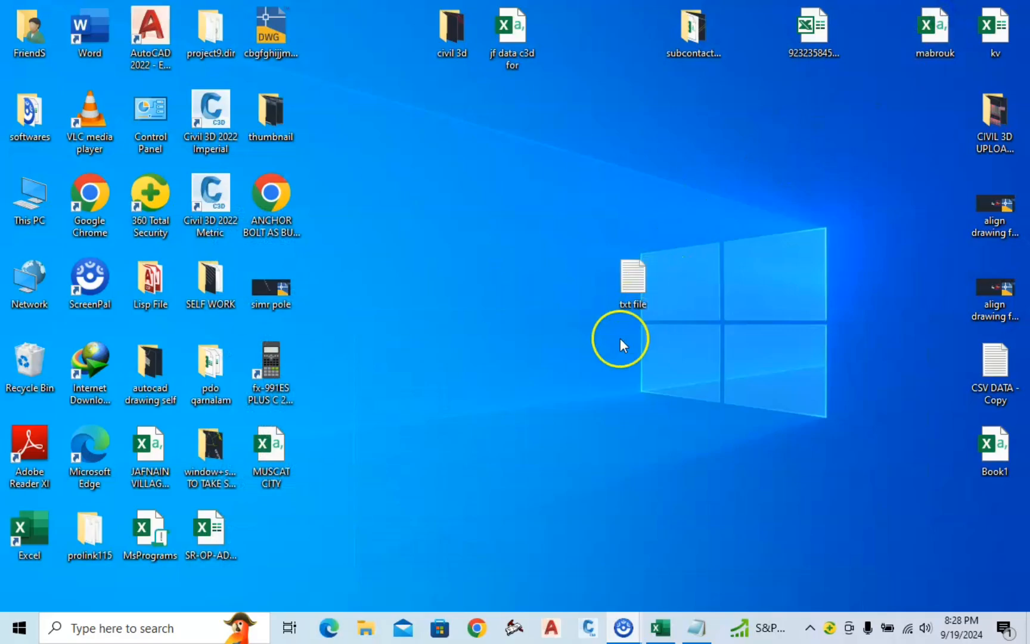
pyautogui.moveTo(284, 450); pyautogui.dragTo(630, 382)
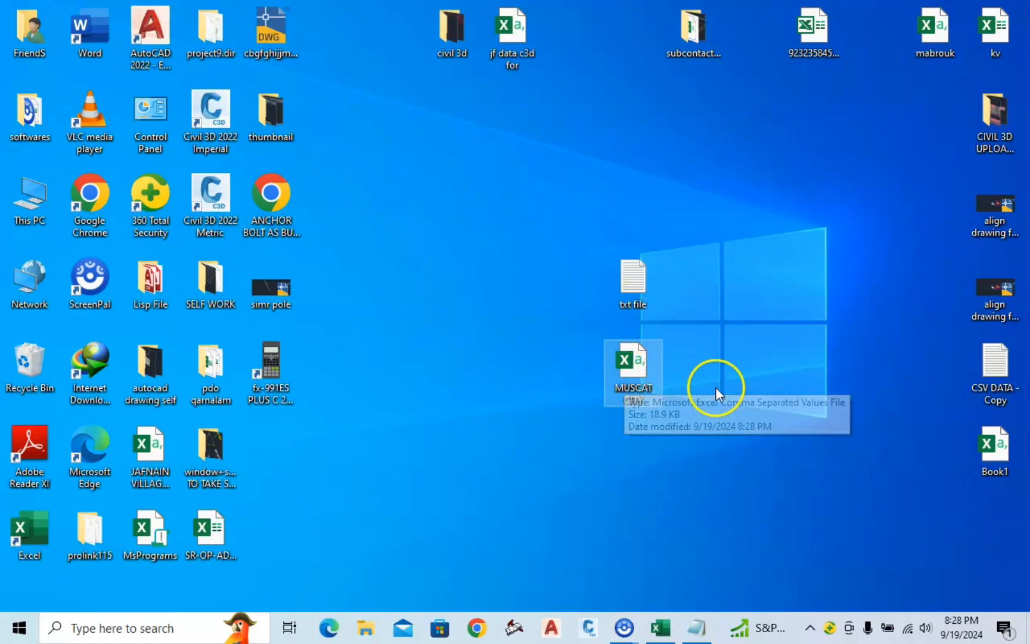